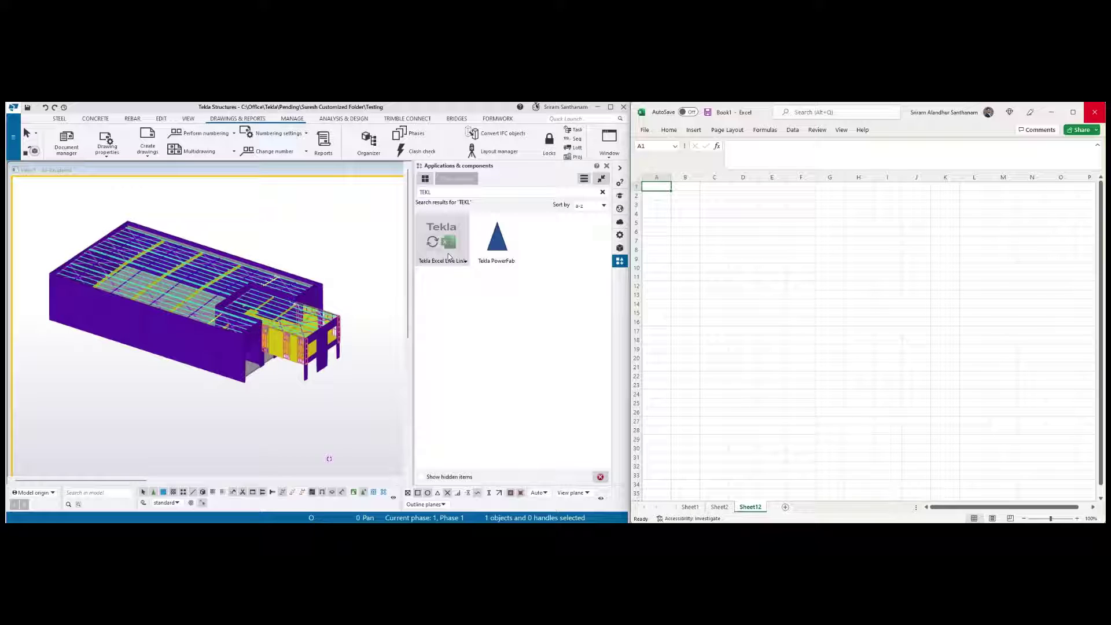
Launch Tekla Excel Live Link and remove CLASS_ATTR from the export columns
{"action": "left_click", "coordinate": [449, 242]}
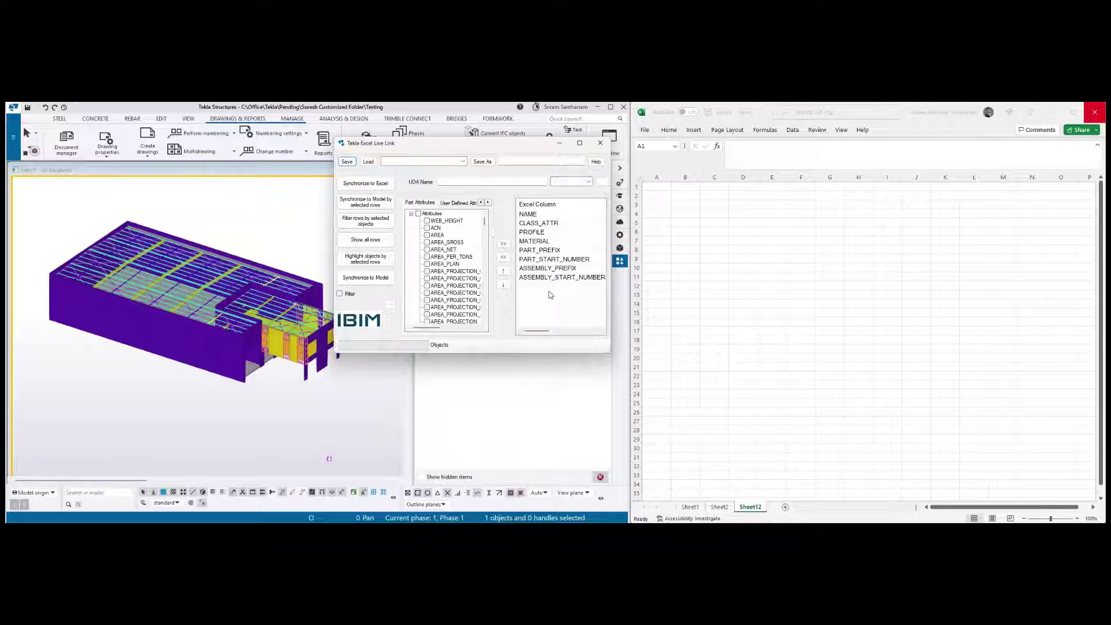
{"action": "left_click", "coordinate": [544, 223]}
{"action": "left_click", "coordinate": [504, 259]}
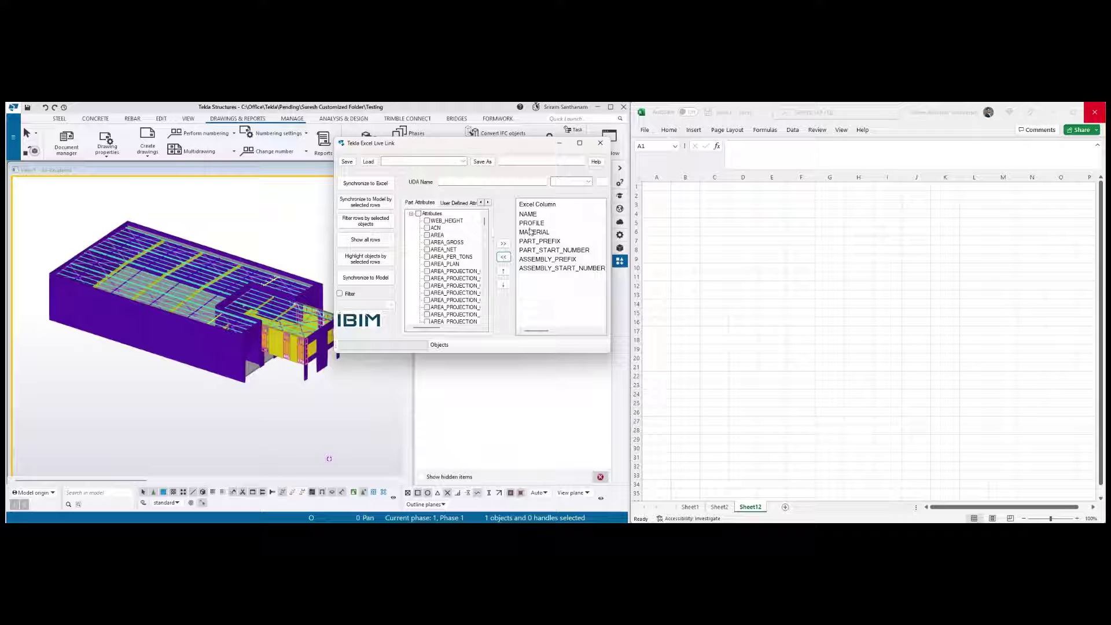
Add FINISH to the export columns
{"action": "left_click", "coordinate": [440, 257]}
{"action": "key", "text": "f"}
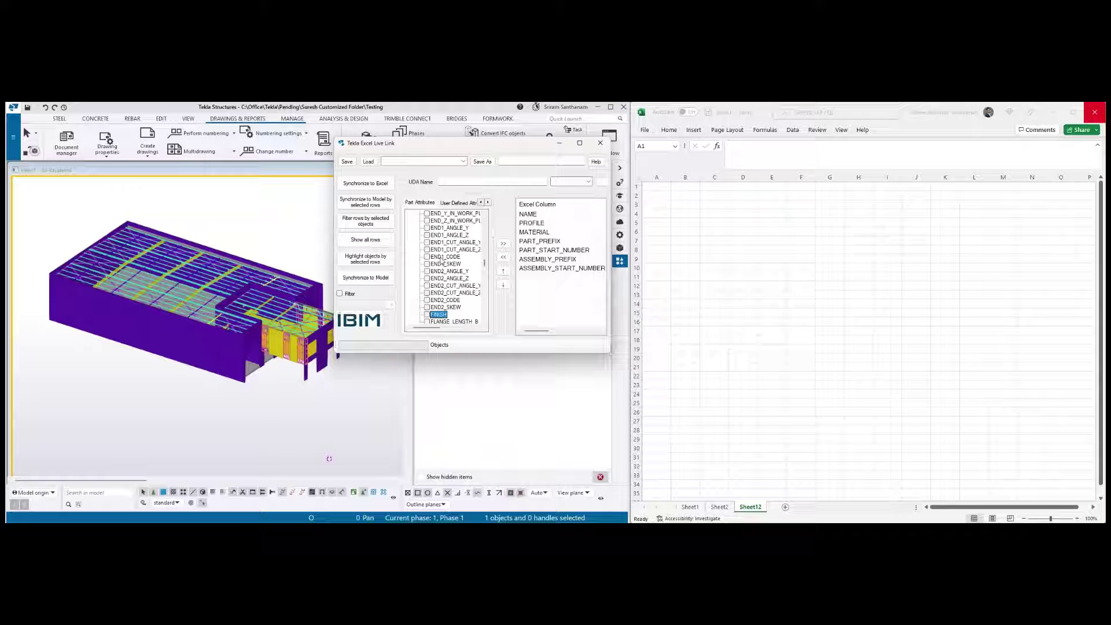
{"action": "left_click", "coordinate": [428, 315]}
{"action": "left_click", "coordinate": [503, 243]}
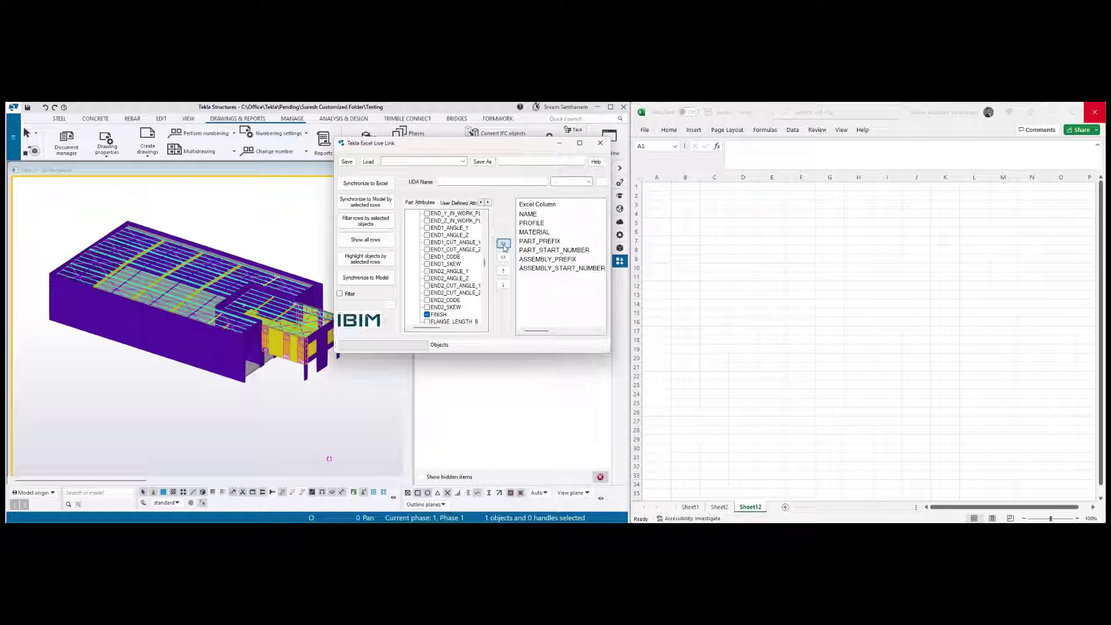
{"action": "left_click", "coordinate": [427, 315]}
{"action": "left_click", "coordinate": [446, 250]}
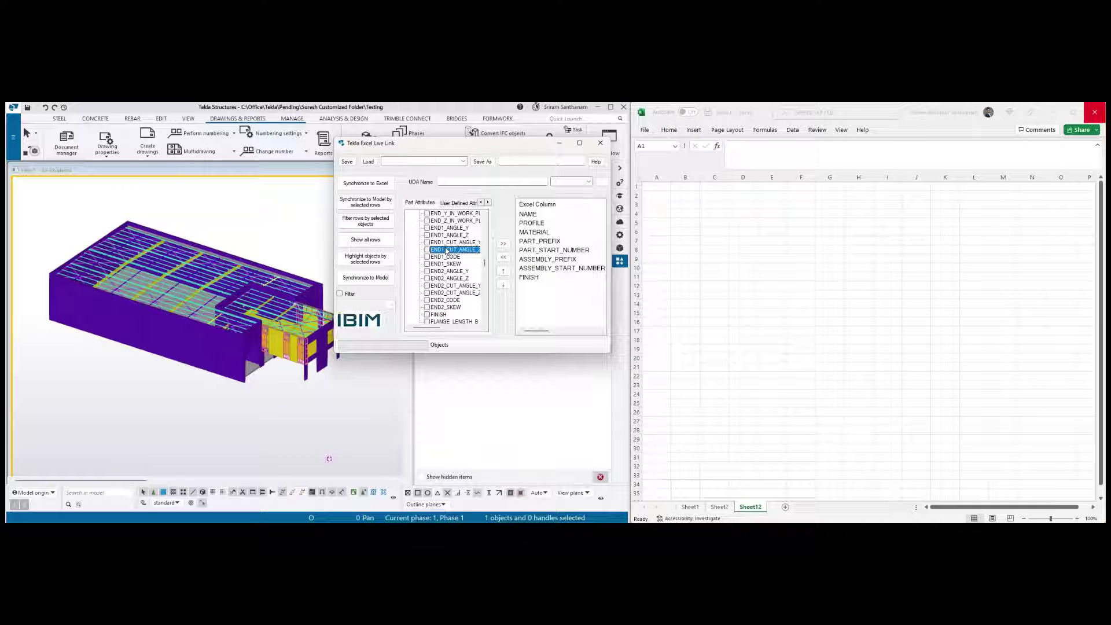
Add CLASS_ATTR back to the export columns and move it just above FINISH
{"action": "key", "text": "c"}
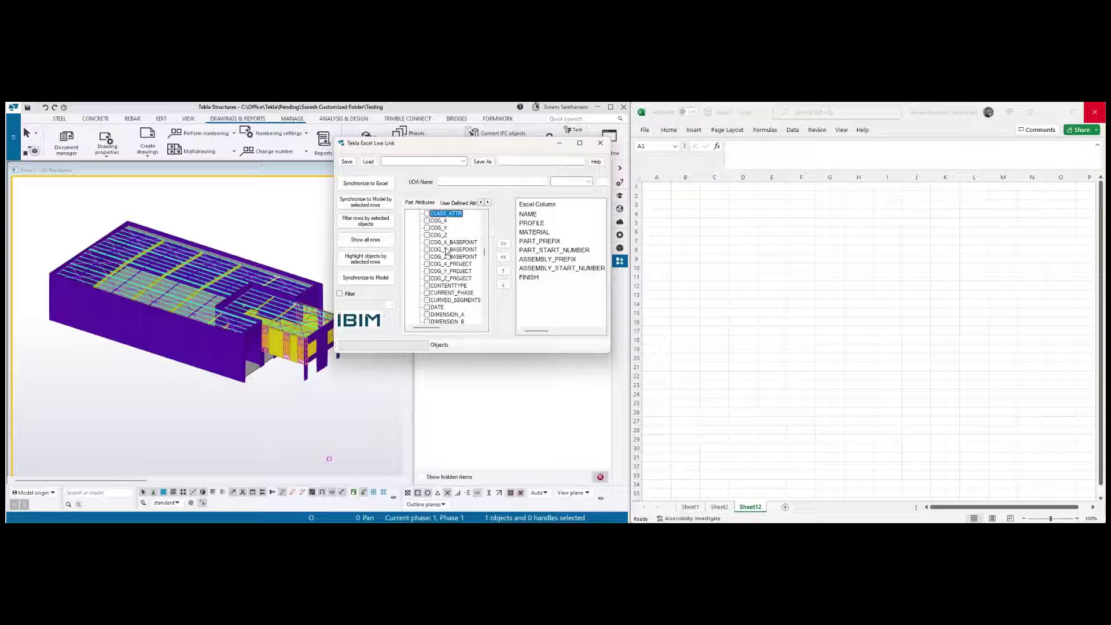
{"action": "left_click", "coordinate": [427, 214]}
{"action": "left_click", "coordinate": [503, 244]}
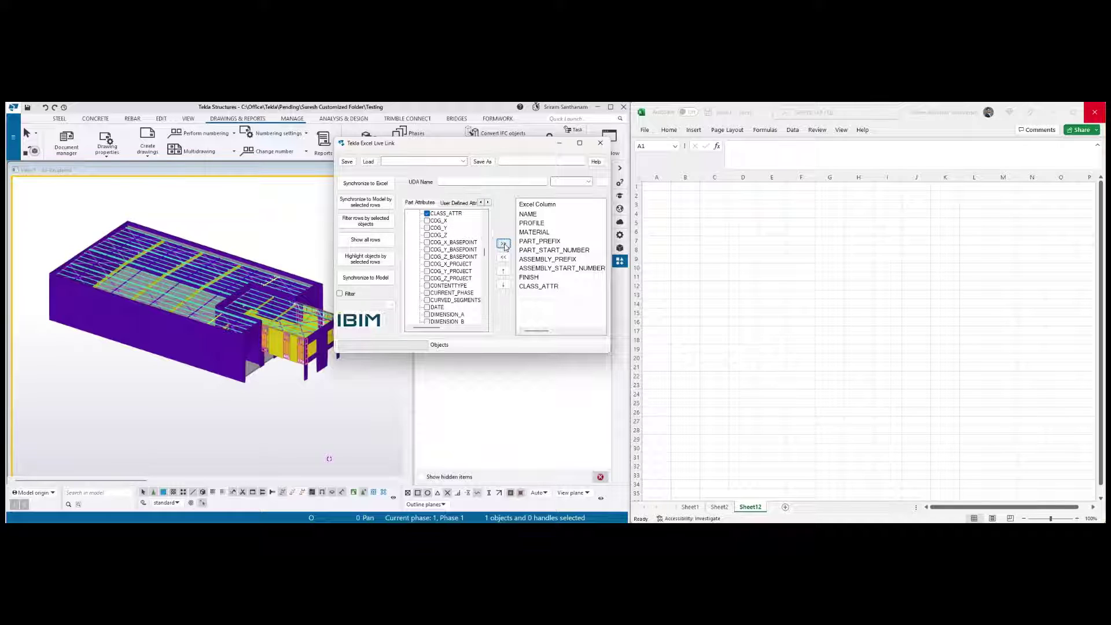
{"action": "left_click", "coordinate": [504, 272]}
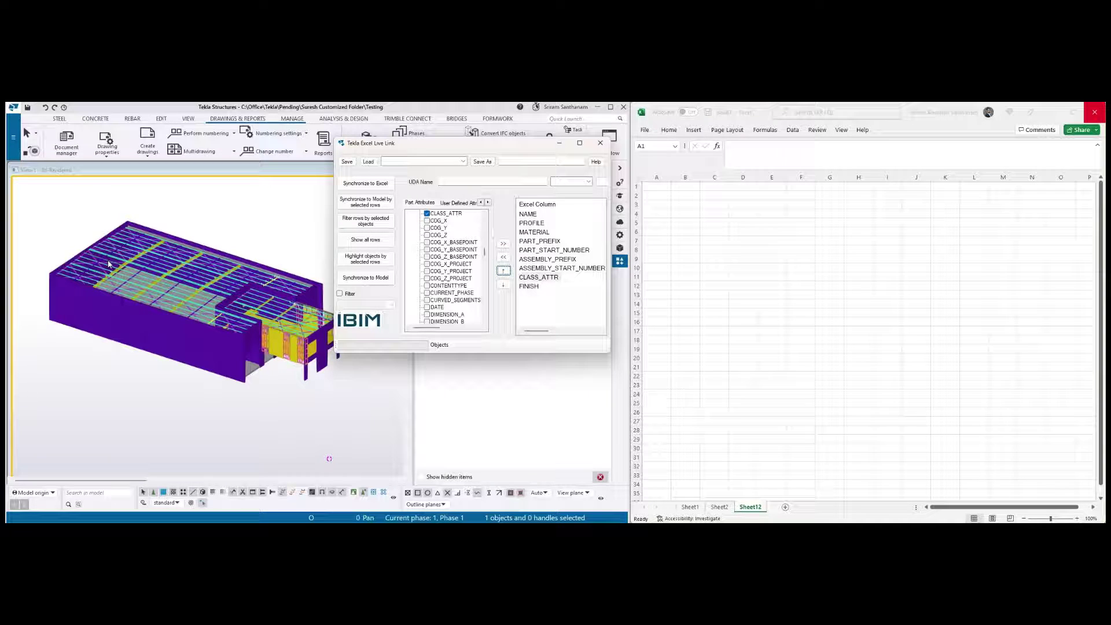
{"action": "scroll", "coordinate": [104, 272], "scroll_direction": "down", "scroll_amount": 3}
{"action": "scroll", "coordinate": [150, 277], "scroll_direction": "up", "scroll_amount": 2}
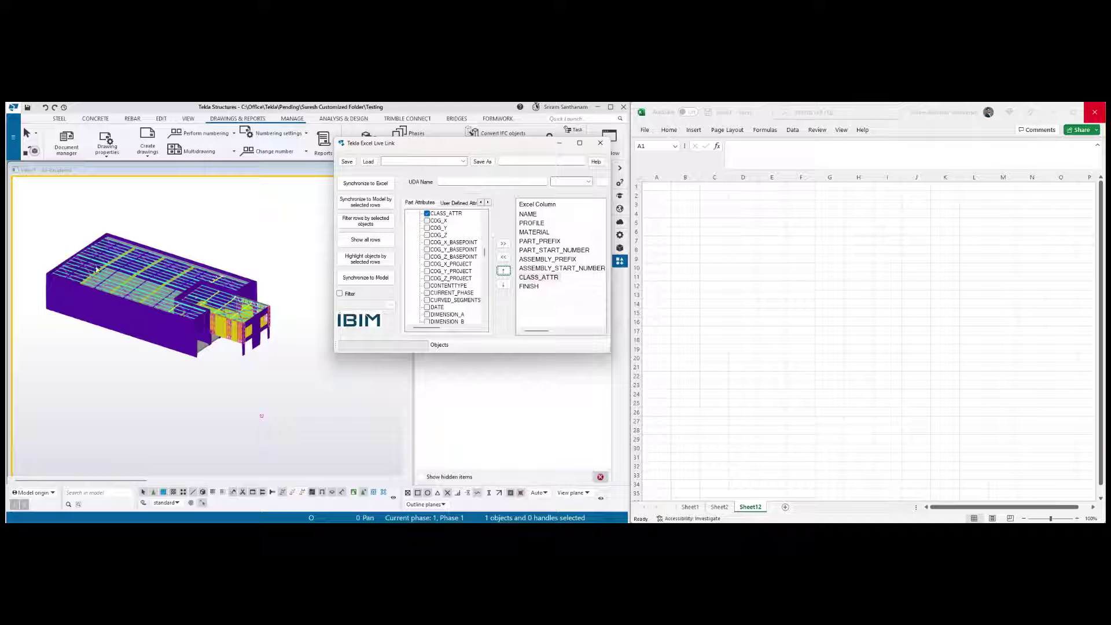
Enable the Live Link part filter and set it to RAFTER
{"action": "left_click", "coordinate": [341, 294]}
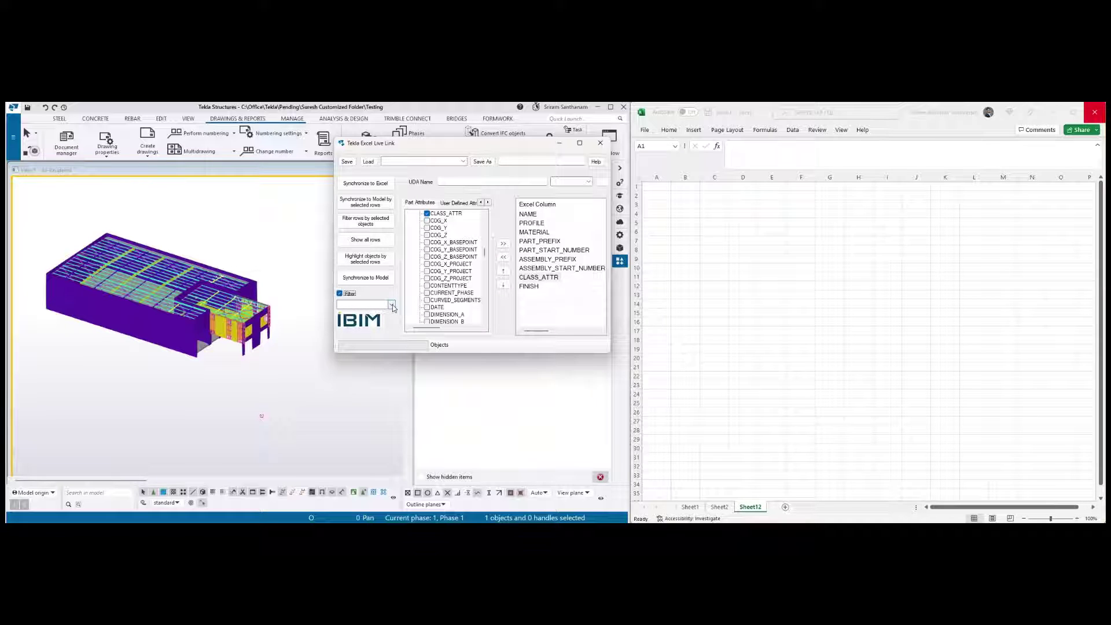
{"action": "left_click", "coordinate": [392, 304]}
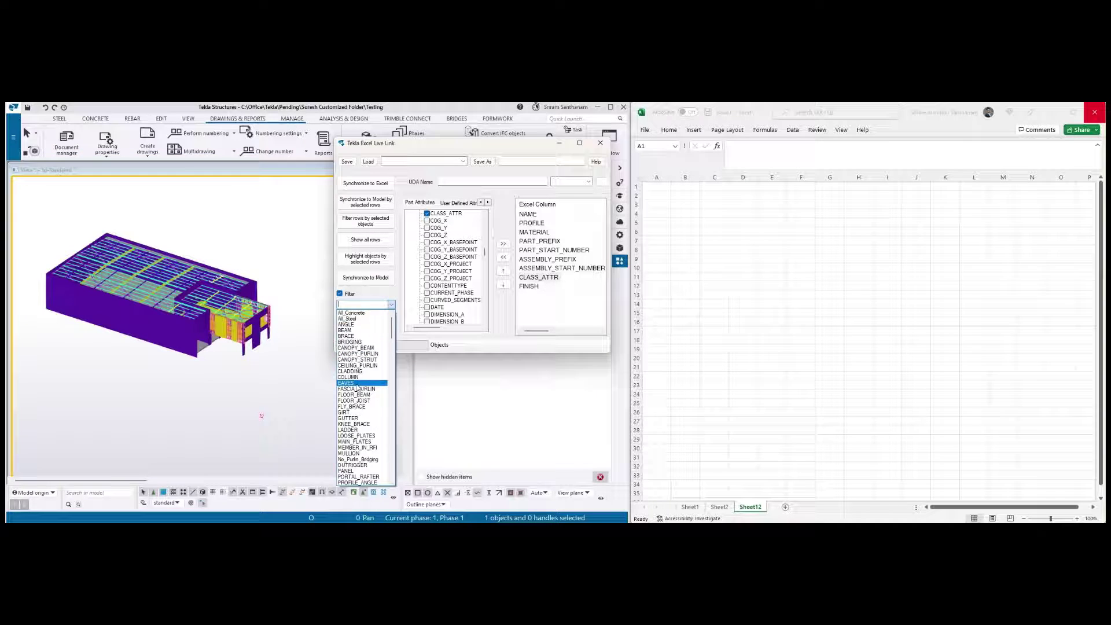
{"action": "scroll", "coordinate": [357, 380], "scroll_direction": "down", "scroll_amount": 2}
{"action": "scroll", "coordinate": [358, 379], "scroll_direction": "down", "scroll_amount": 2}
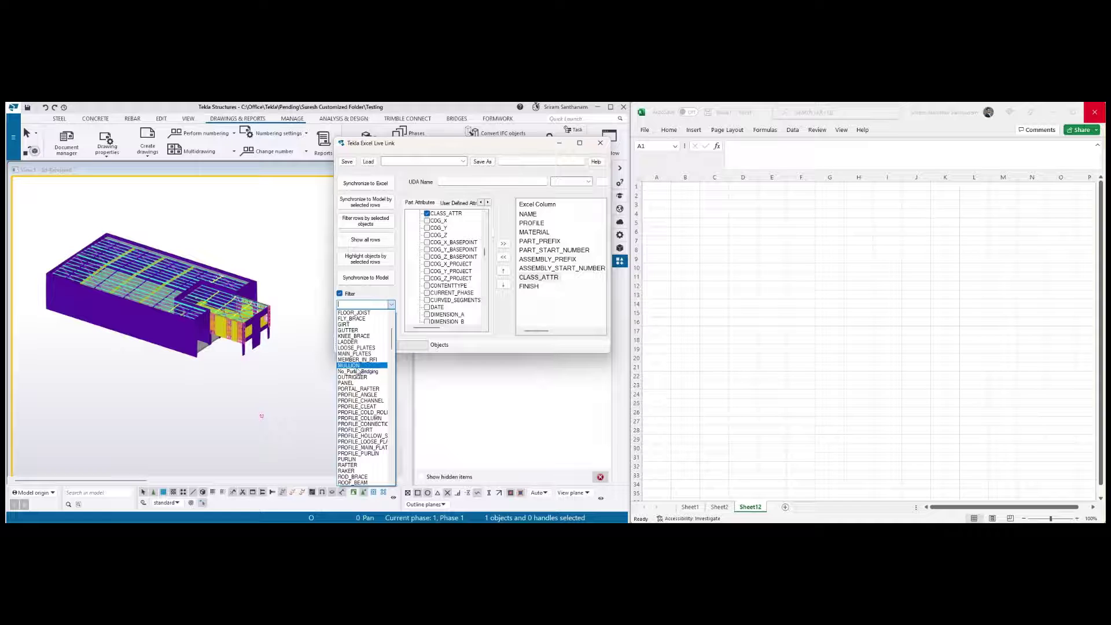
{"action": "scroll", "coordinate": [361, 394], "scroll_direction": "down", "scroll_amount": 2}
{"action": "left_click", "coordinate": [349, 441]}
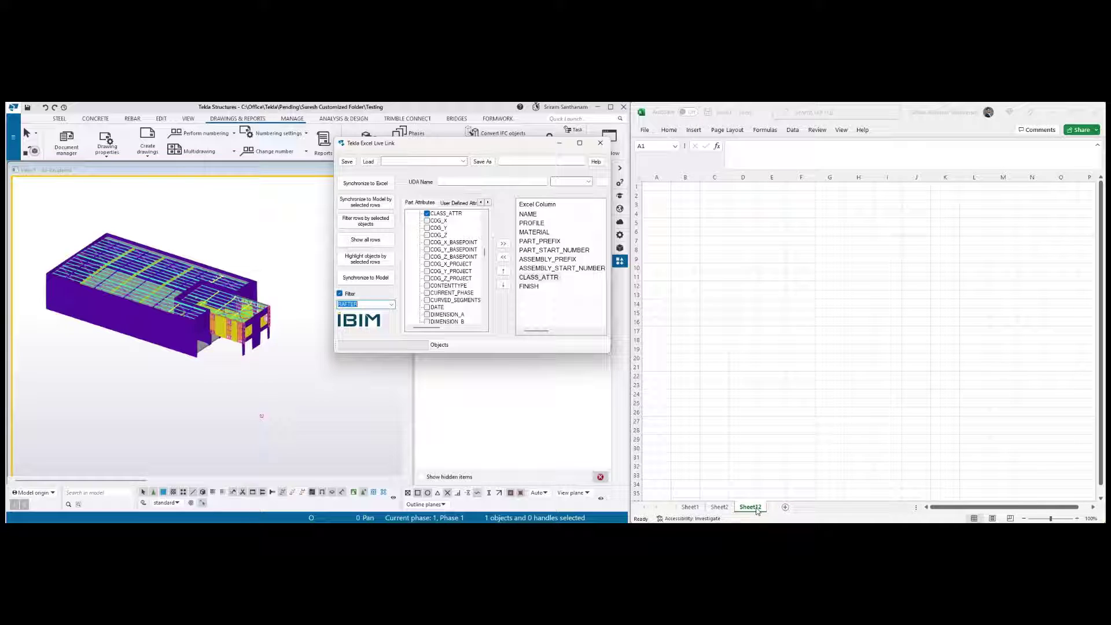
Synchronize the 11 RAFTER parts to Excel and select cells B2:B7
{"action": "left_click", "coordinate": [379, 185]}
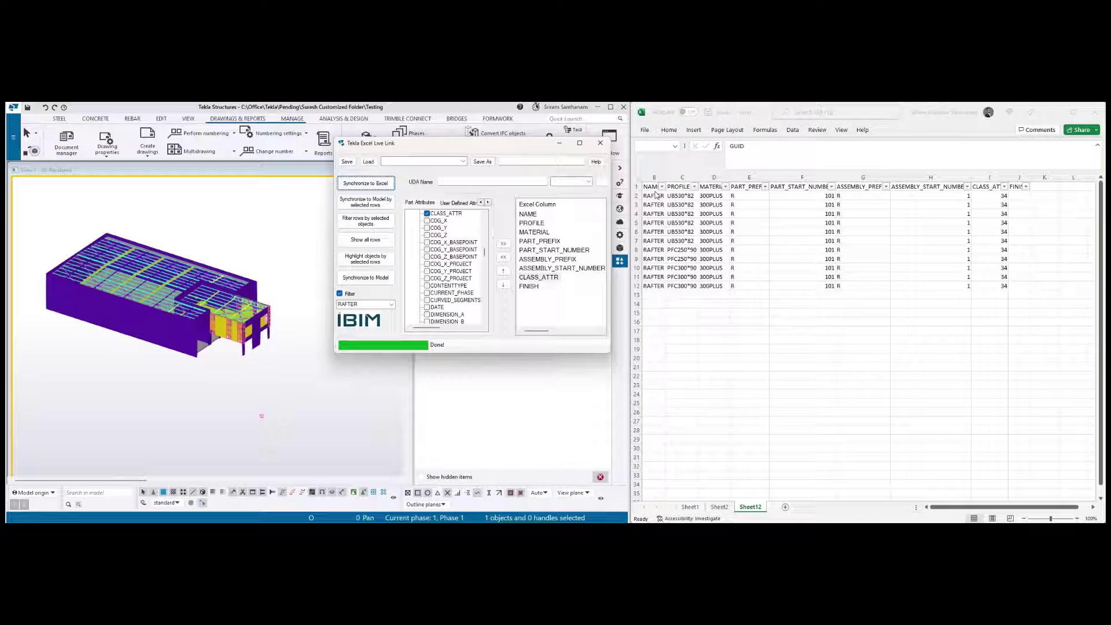
{"action": "left_click_drag", "start_coordinate": [654, 196], "coordinate": [657, 238]}
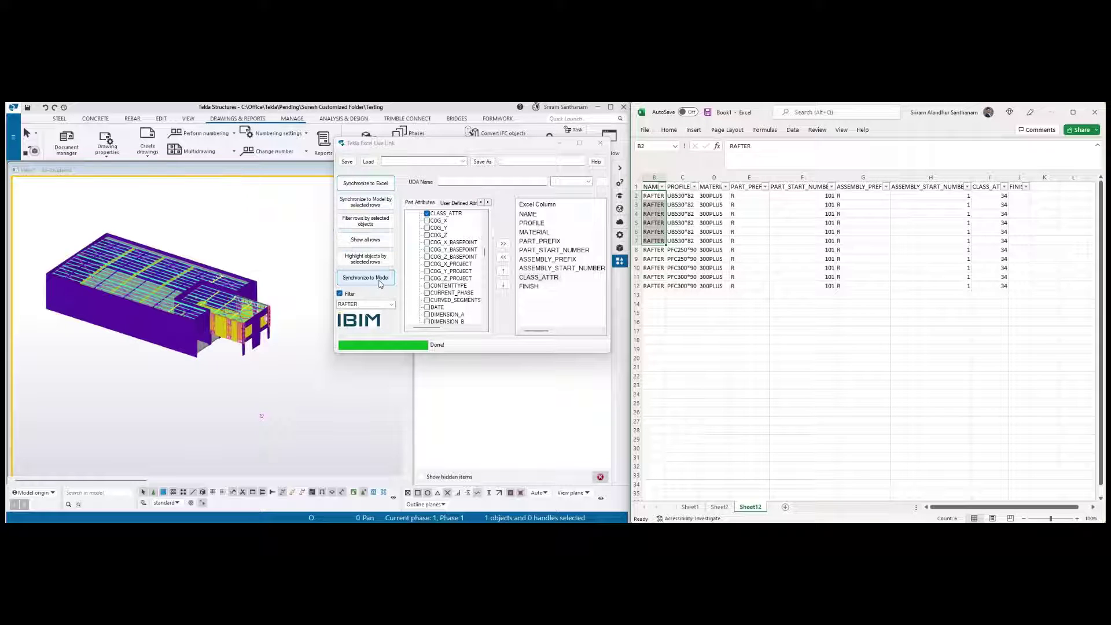
Highlight the six selected rows' rafters in the model, filter rows by them, then show all rows
{"action": "left_click", "coordinate": [373, 262]}
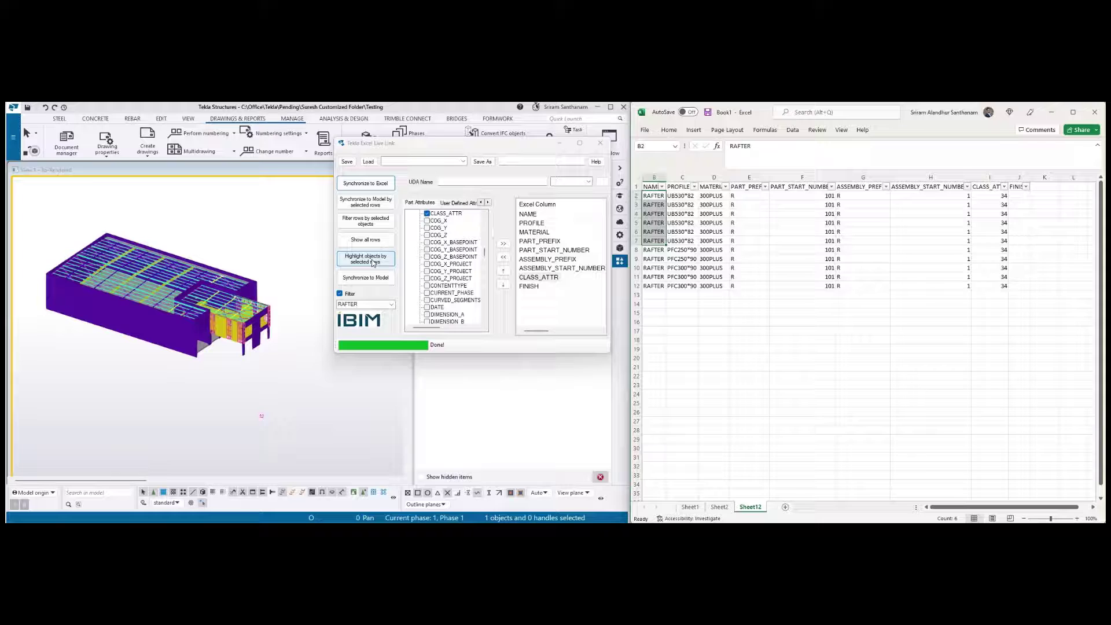
{"action": "scroll", "coordinate": [214, 281], "scroll_direction": "down", "scroll_amount": 2}
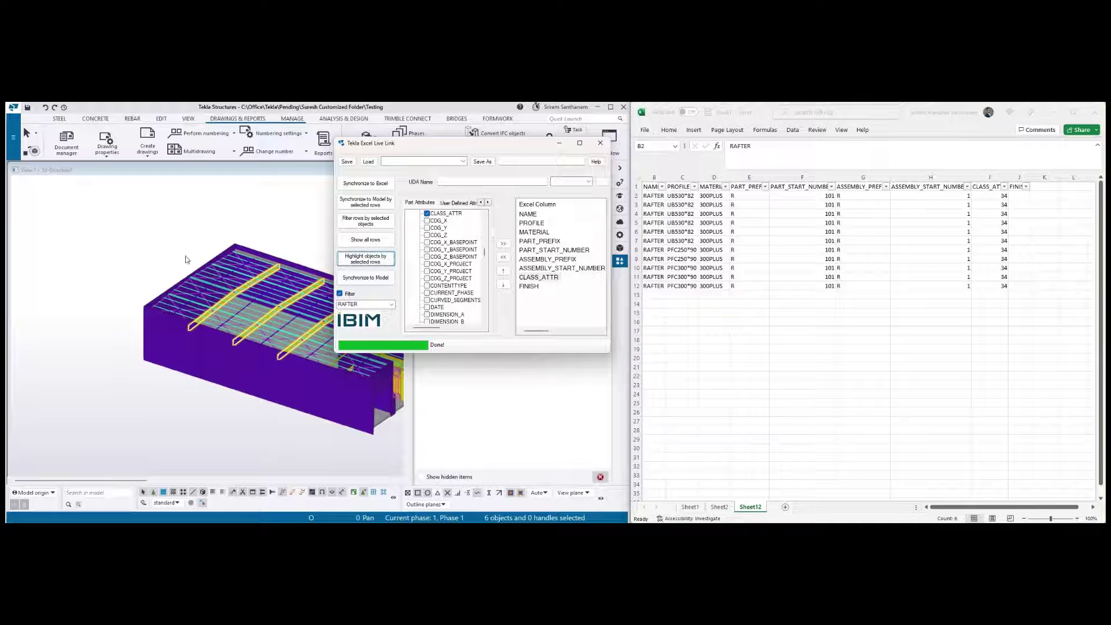
{"action": "scroll", "coordinate": [234, 276], "scroll_direction": "down", "scroll_amount": 3}
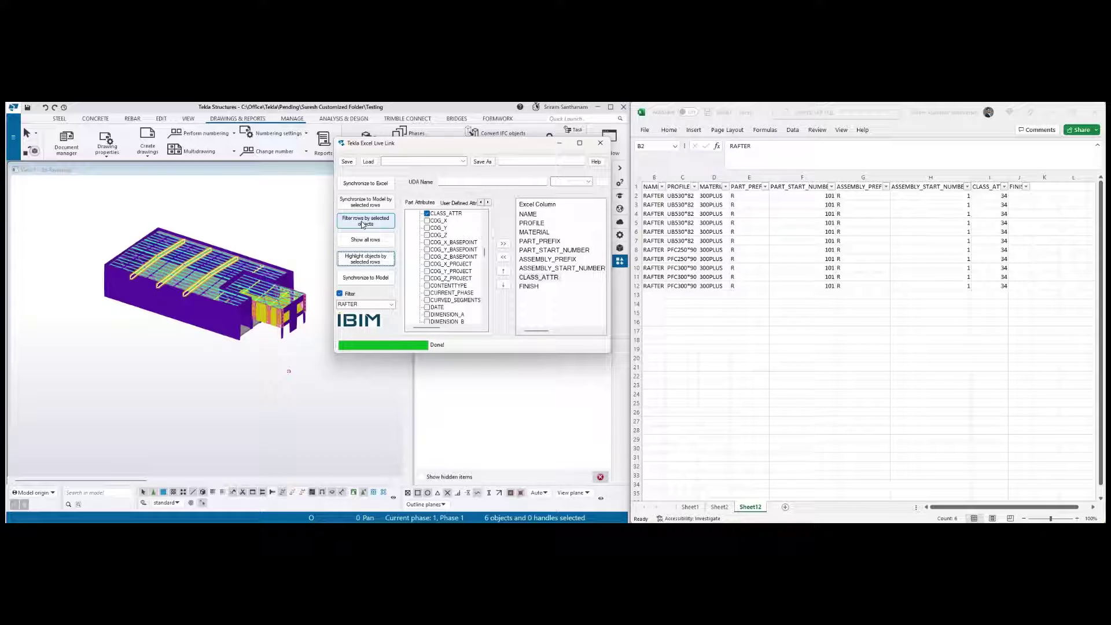
{"action": "left_click", "coordinate": [363, 223]}
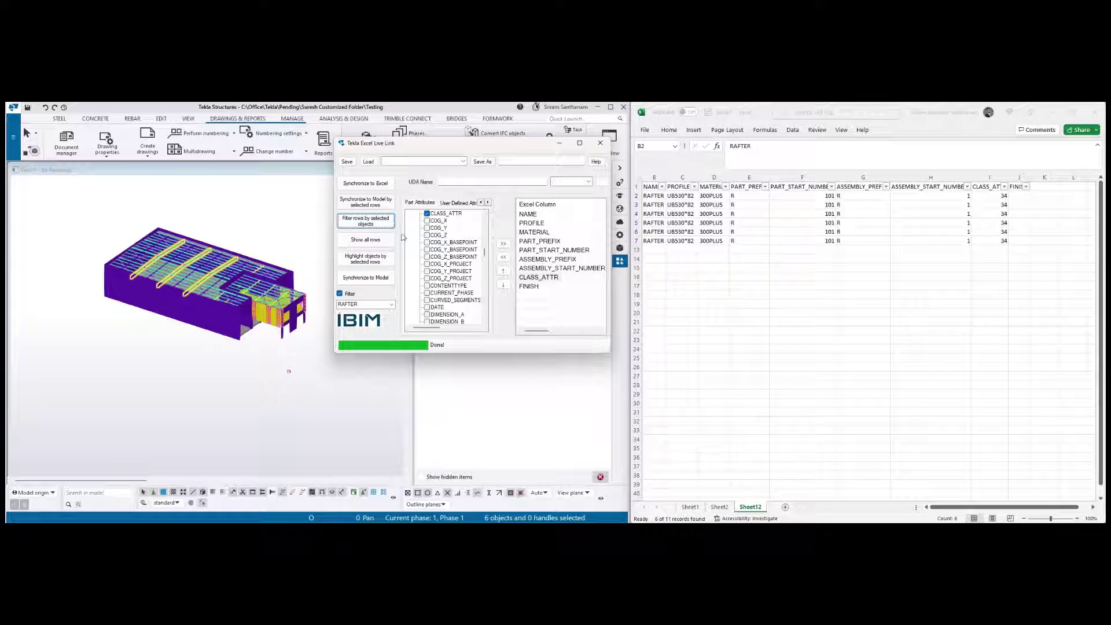
{"action": "left_click", "coordinate": [365, 242]}
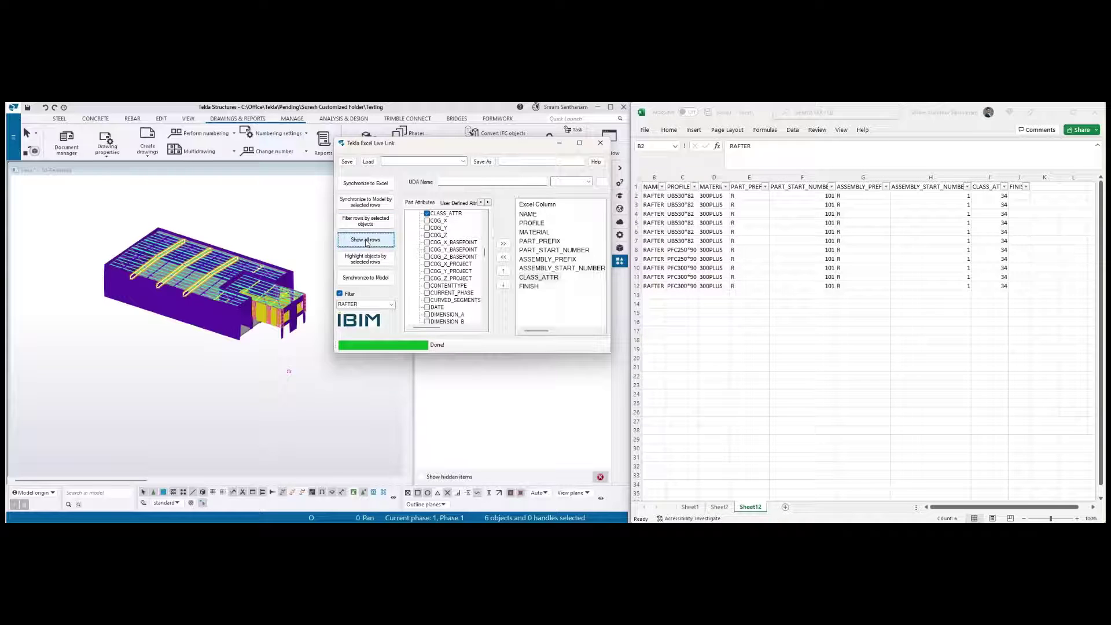
{"action": "left_click", "coordinate": [364, 303]}
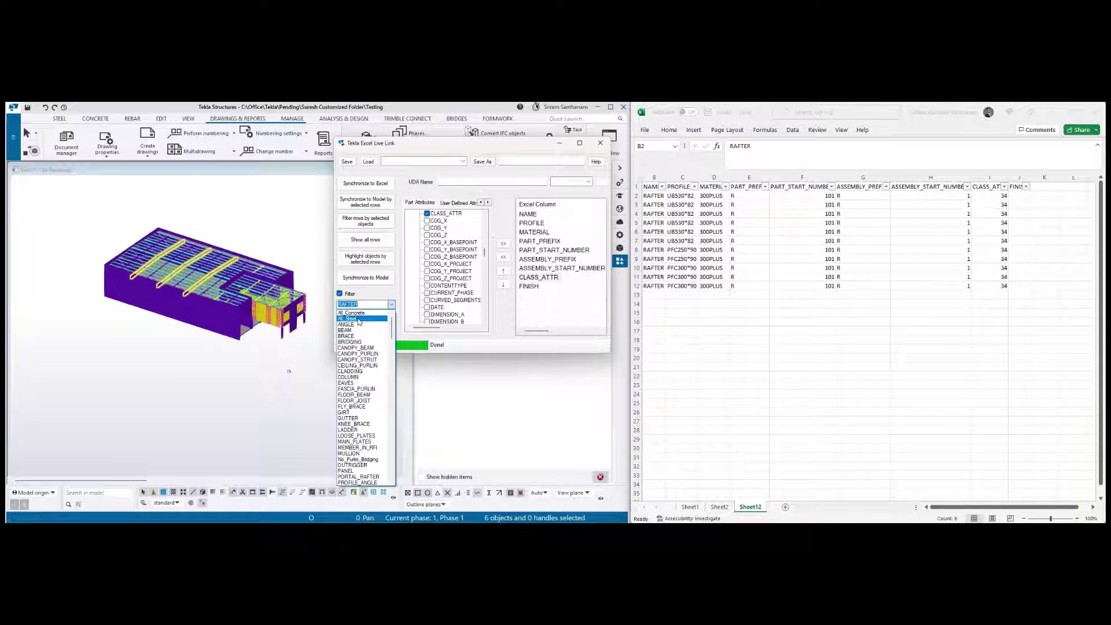
Switch the filter to All_Steel, export all steel parts to Sheet12, and open NAME's filter menu
{"action": "left_click", "coordinate": [359, 320]}
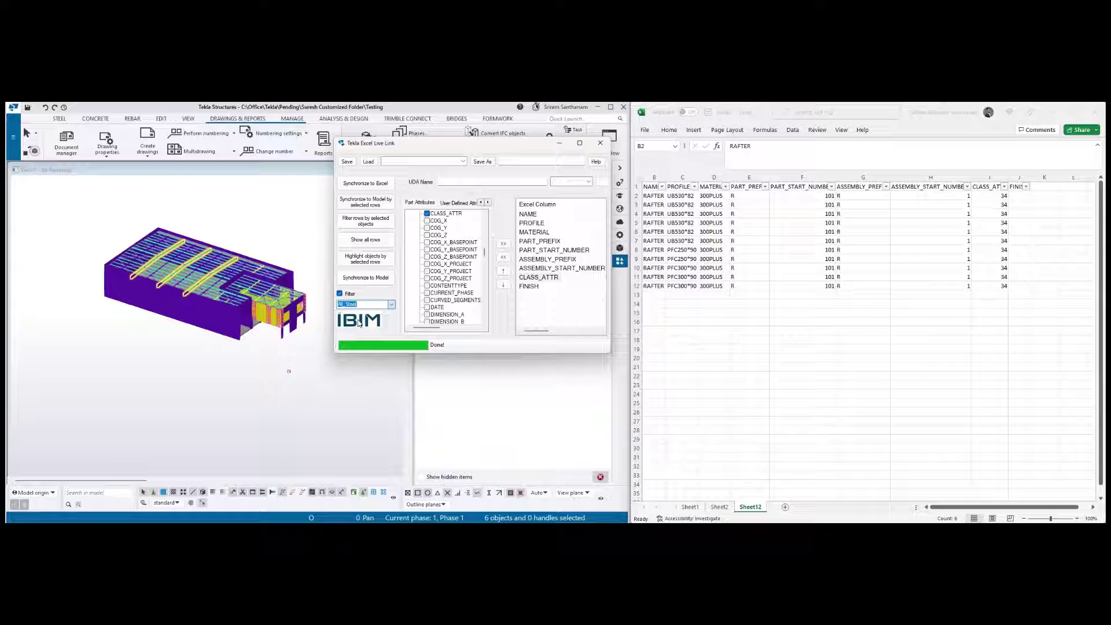
{"action": "left_click", "coordinate": [366, 184]}
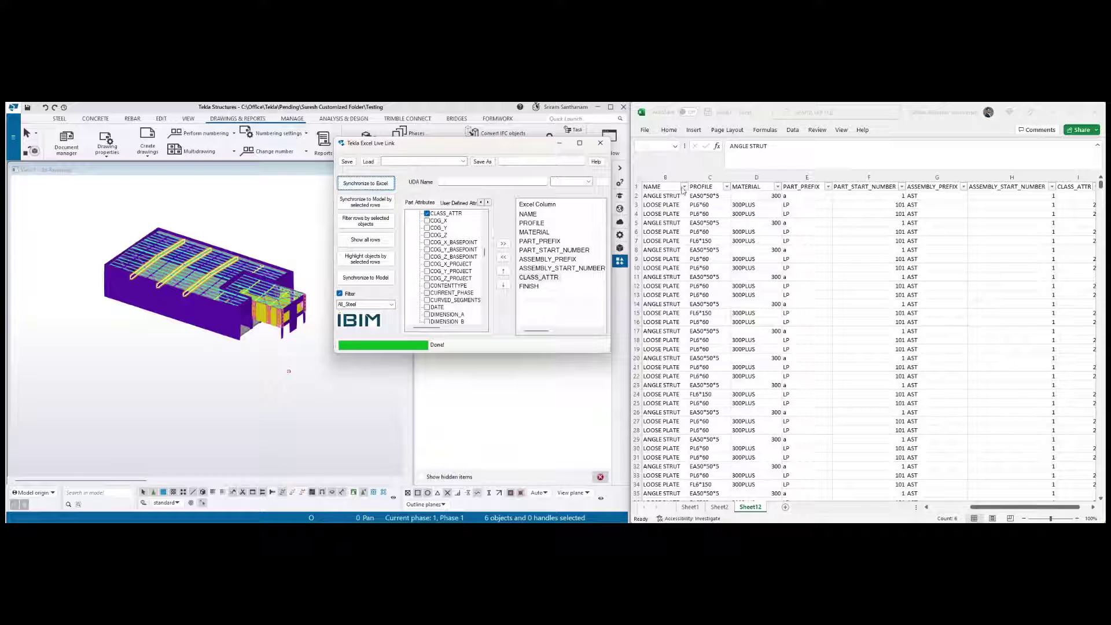
{"action": "left_click", "coordinate": [684, 187]}
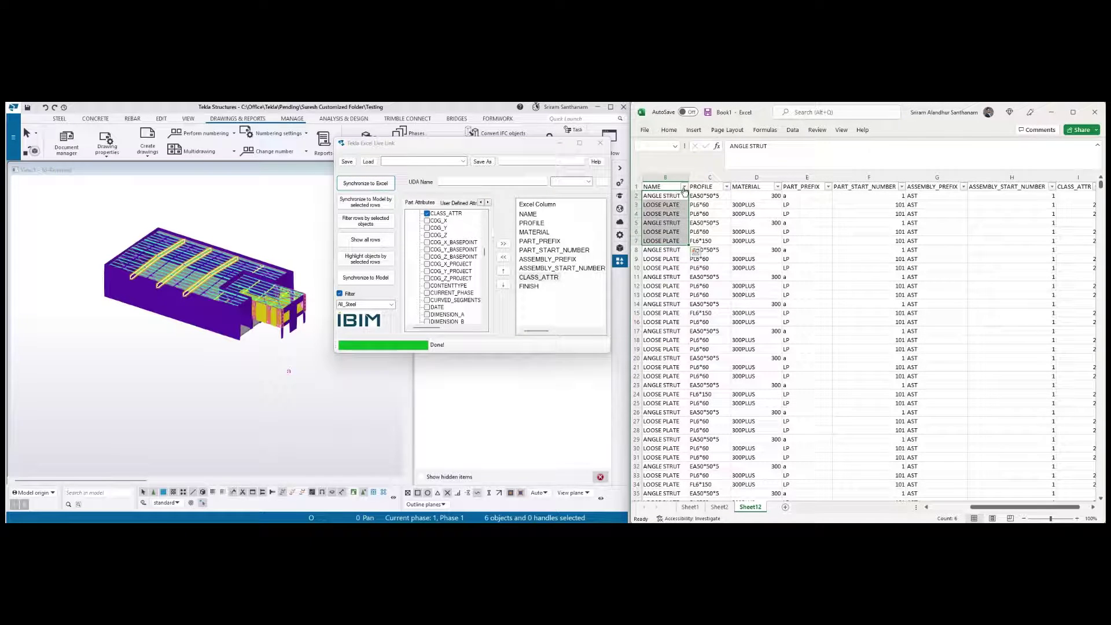
{"action": "left_click", "coordinate": [685, 187]}
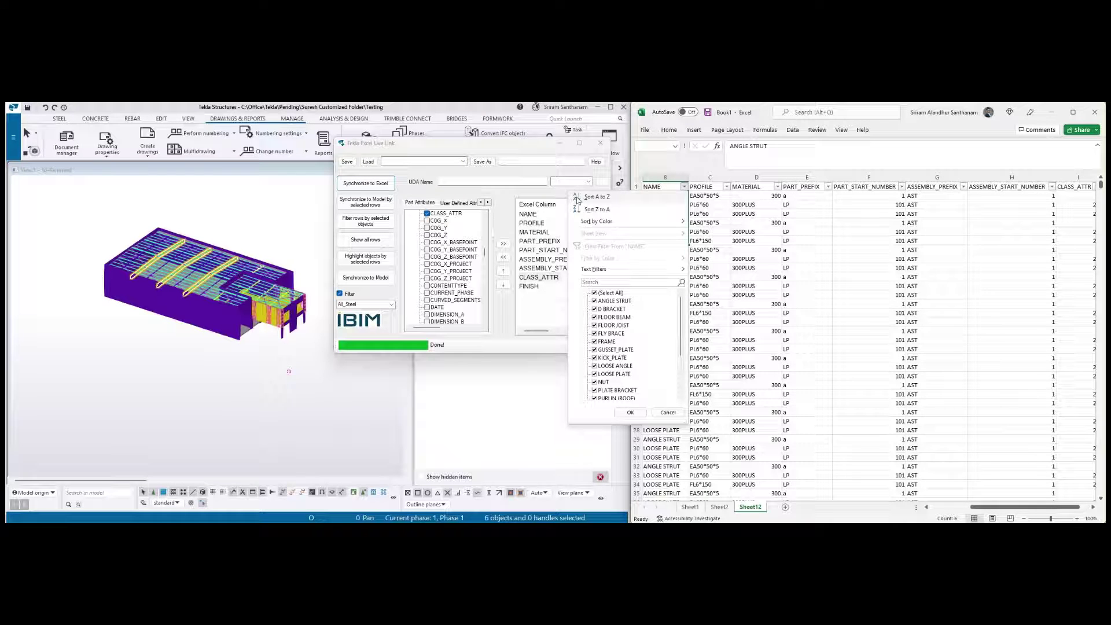
Sort by NAME A to Z and filter NAME to PURLIN (ROOF), leaving 148 of 1605 rows
{"action": "left_click", "coordinate": [596, 197]}
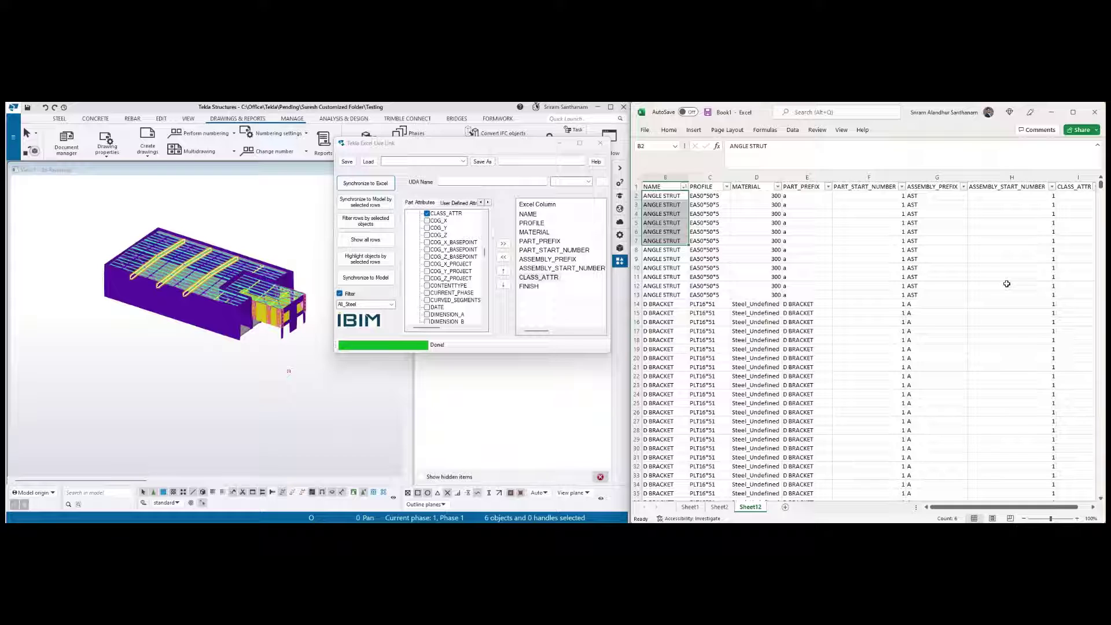
{"action": "left_click", "coordinate": [684, 188]}
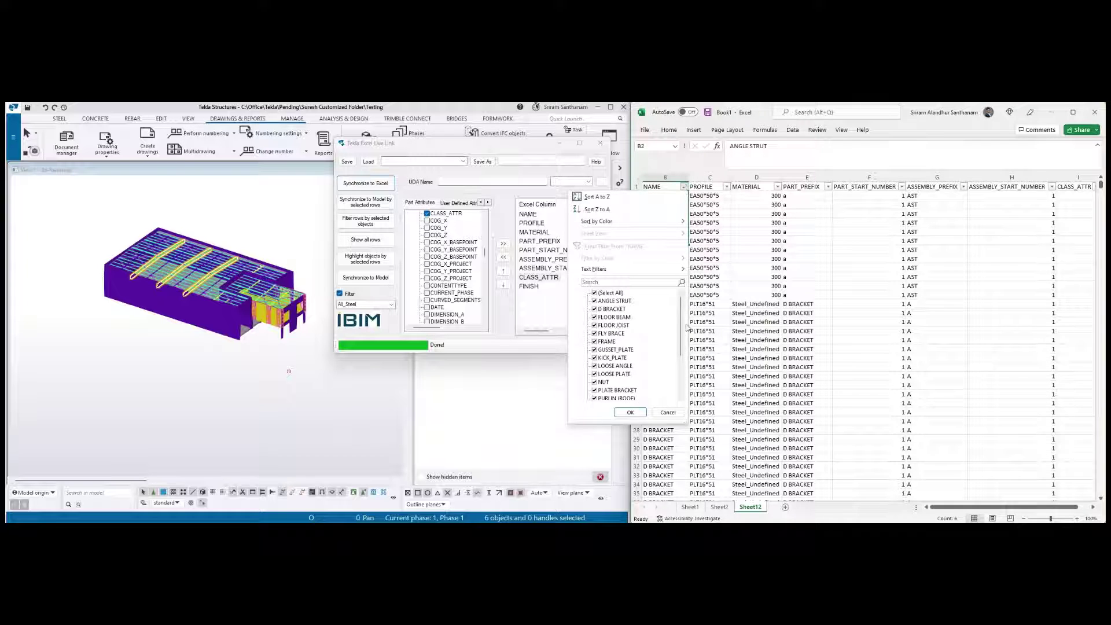
{"action": "scroll", "coordinate": [683, 320], "scroll_direction": "down", "scroll_amount": 3}
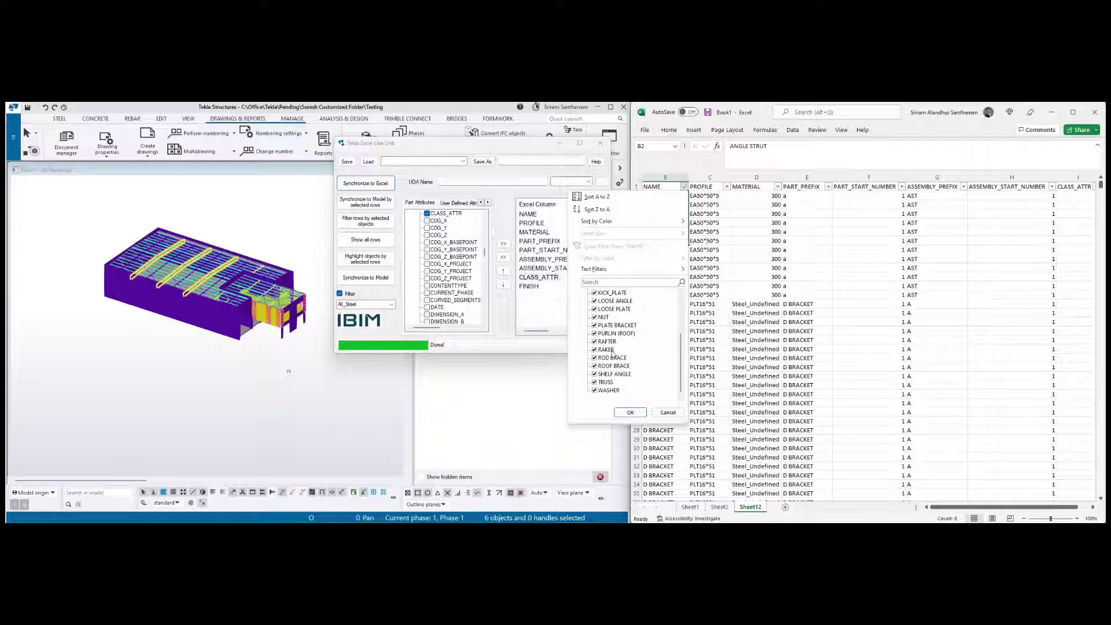
{"action": "left_click", "coordinate": [594, 333]}
{"action": "scroll", "coordinate": [682, 347], "scroll_direction": "up", "scroll_amount": 5}
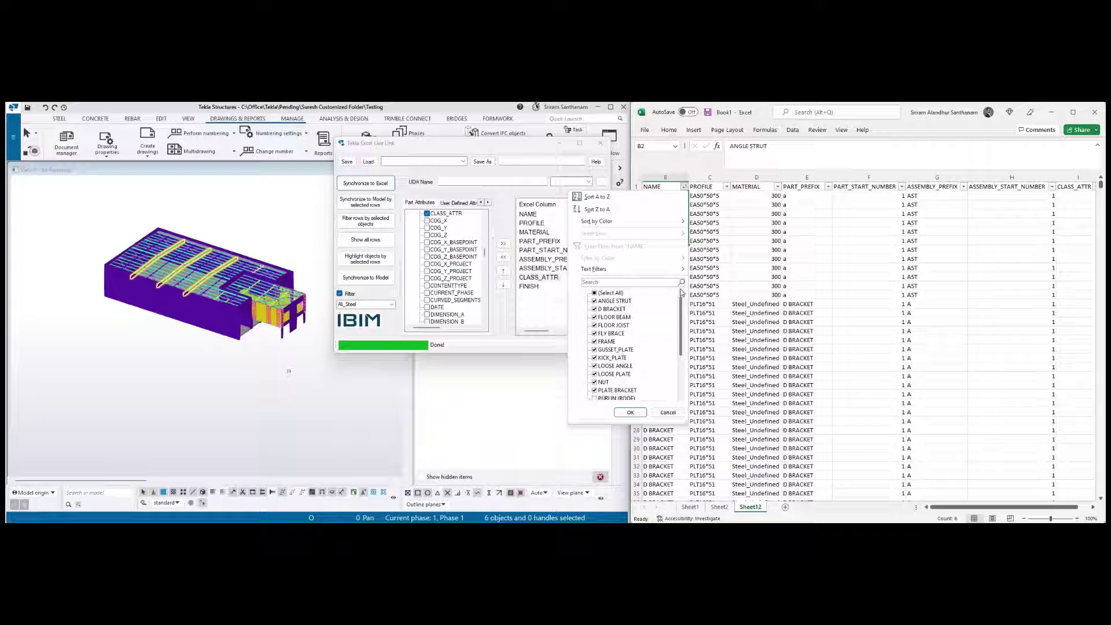
{"action": "left_click", "coordinate": [597, 293]}
{"action": "left_click", "coordinate": [595, 292]}
{"action": "scroll", "coordinate": [677, 315], "scroll_direction": "down", "scroll_amount": 3}
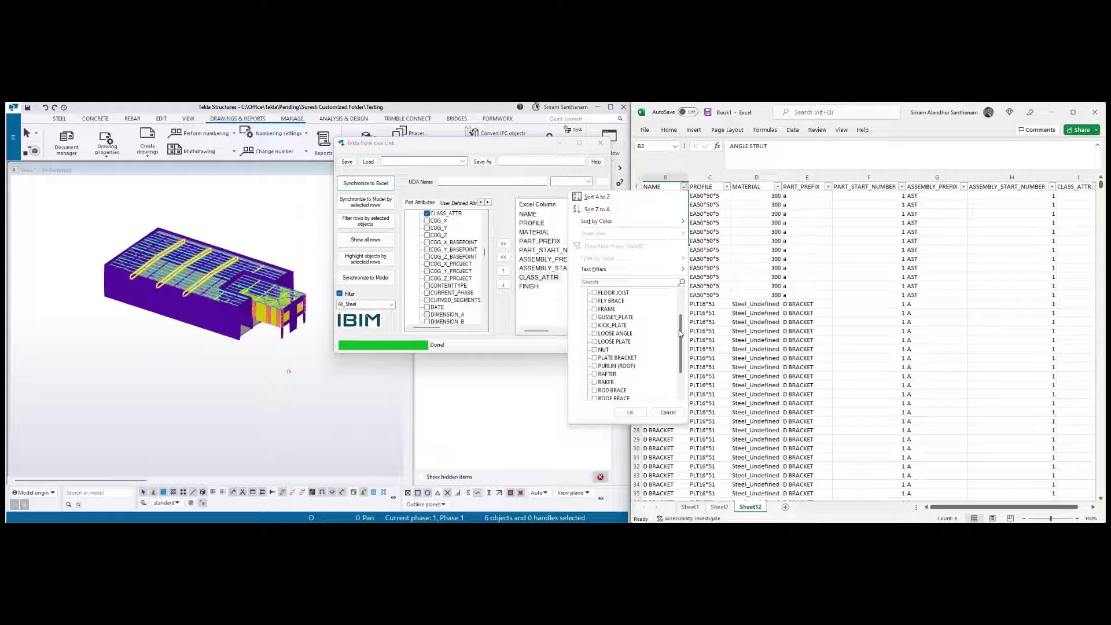
{"action": "left_click", "coordinate": [594, 333]}
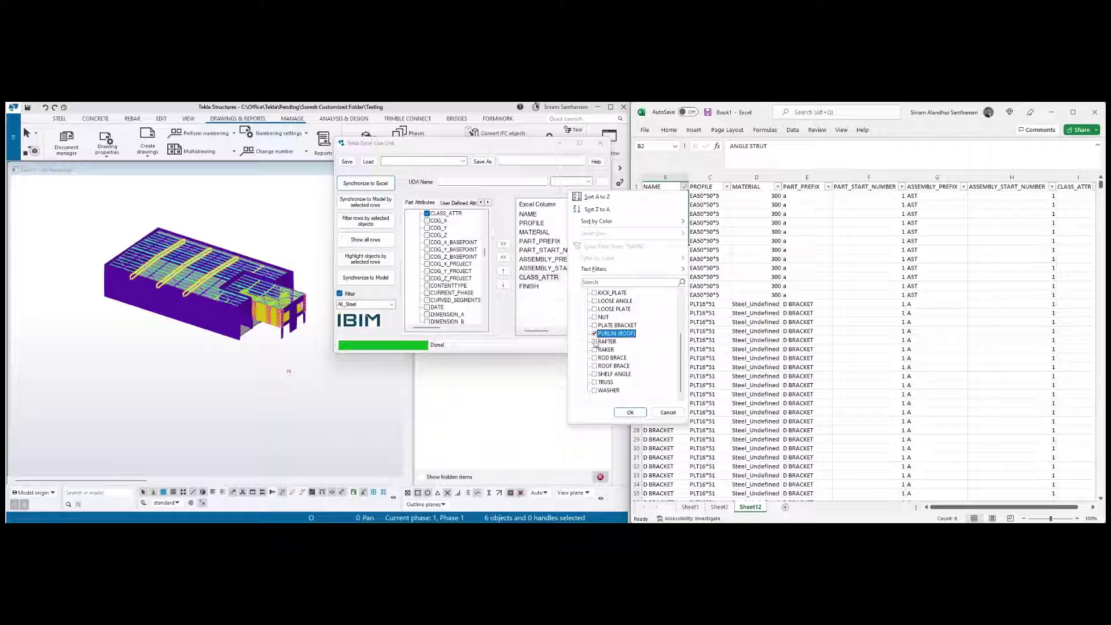
{"action": "left_click", "coordinate": [594, 342]}
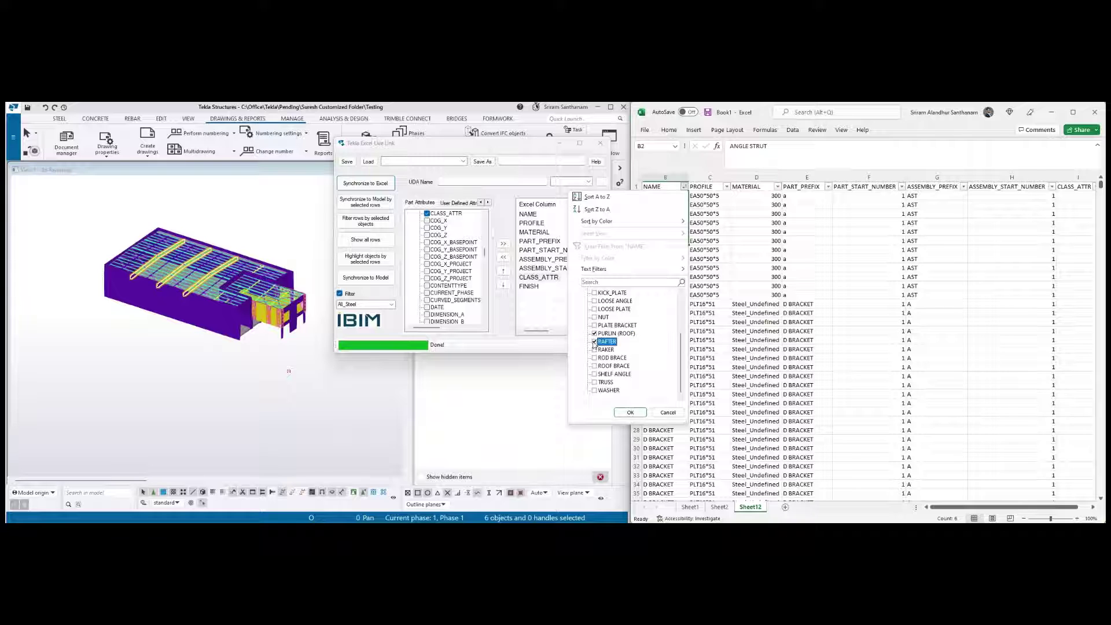
{"action": "left_click", "coordinate": [630, 412]}
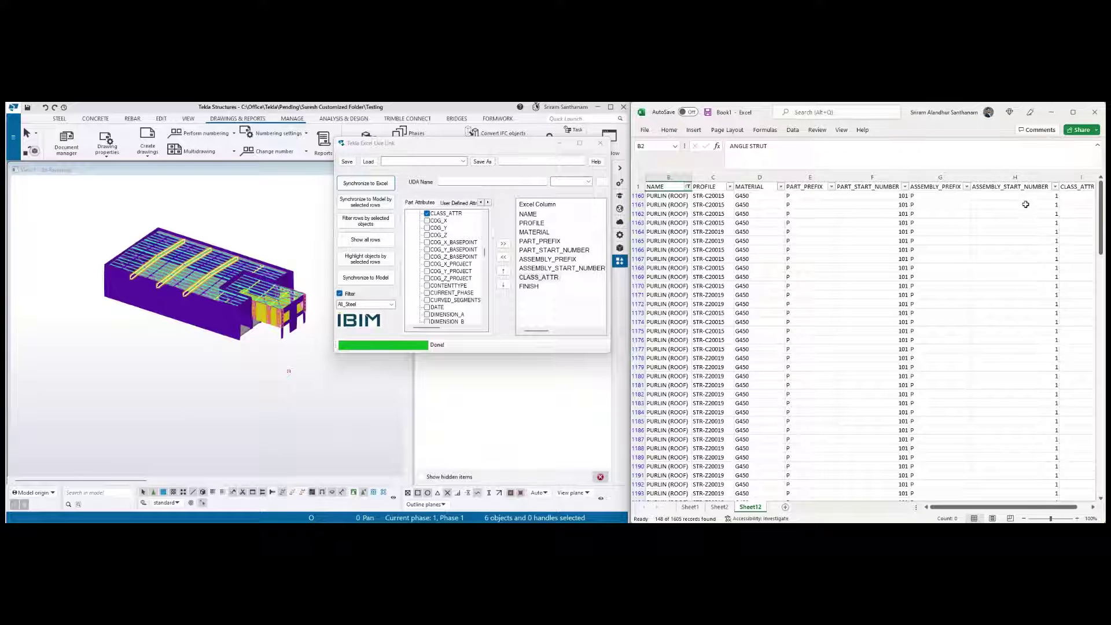
Enter 1 in CLASS_ATTR cell I1160 and fill it down all 148 filtered purlin rows
{"action": "left_click_drag", "start_coordinate": [946, 509], "coordinate": [959, 509]}
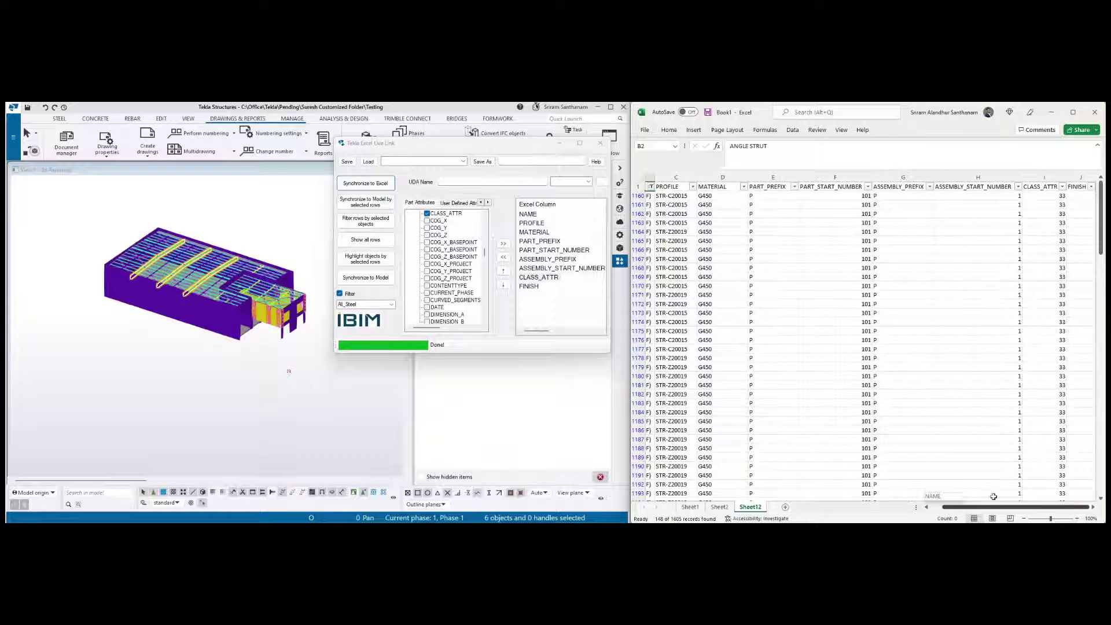
{"action": "left_click", "coordinate": [1058, 195]}
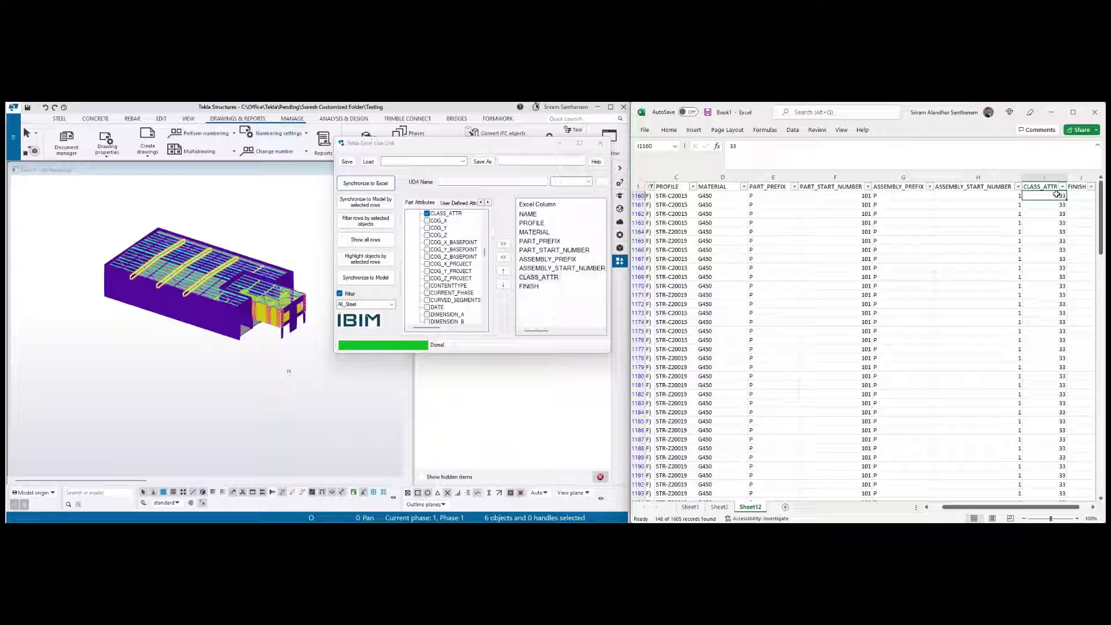
{"action": "type", "text": "1"}
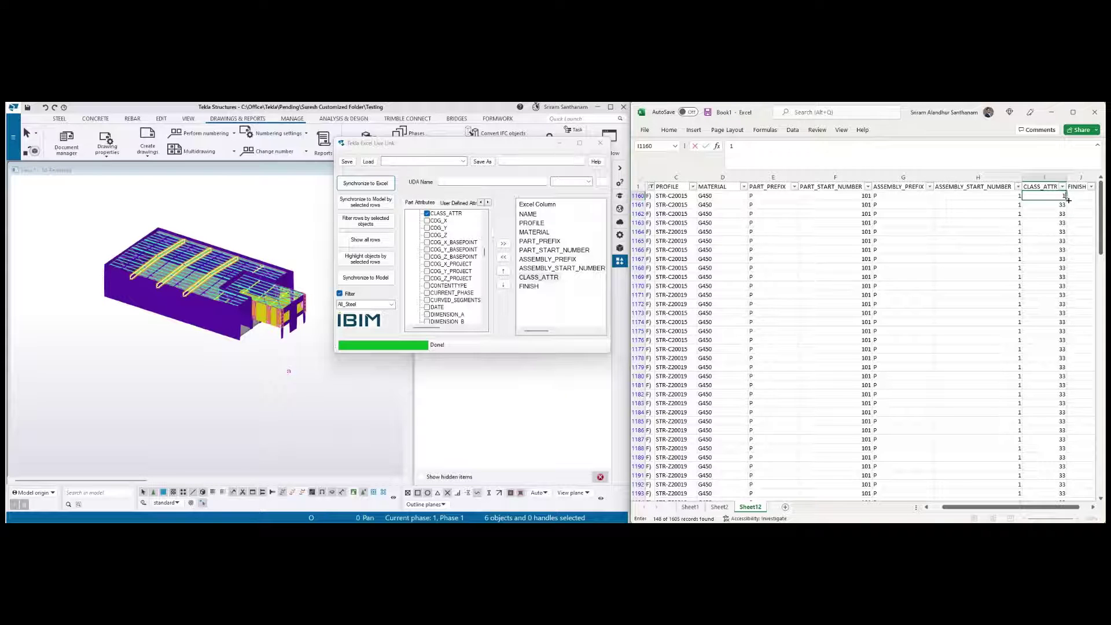
{"action": "double_click", "coordinate": [1068, 200]}
{"action": "mouse_move", "coordinate": [1101, 200]}
{"action": "left_mouse_down"}
{"action": "mouse_move", "coordinate": [1095, 284]}
{"action": "mouse_move", "coordinate": [1096, 200]}
{"action": "left_mouse_up"}
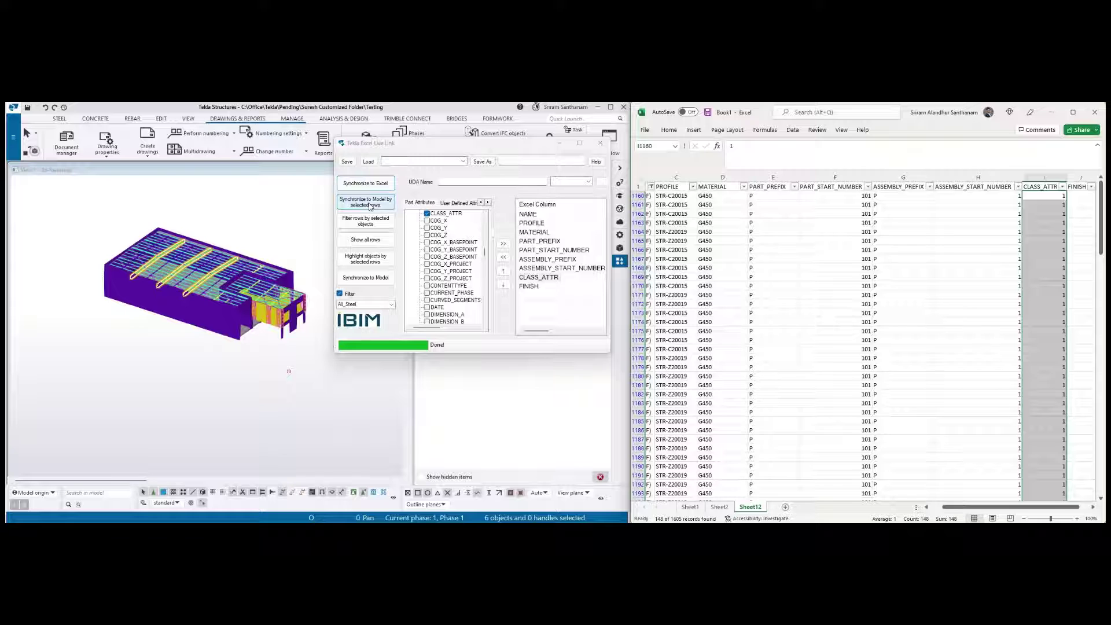
Clear the model selection and synchronize the edited purlin rows to the model as class 1
{"action": "scroll", "coordinate": [229, 232], "scroll_direction": "up", "scroll_amount": 3}
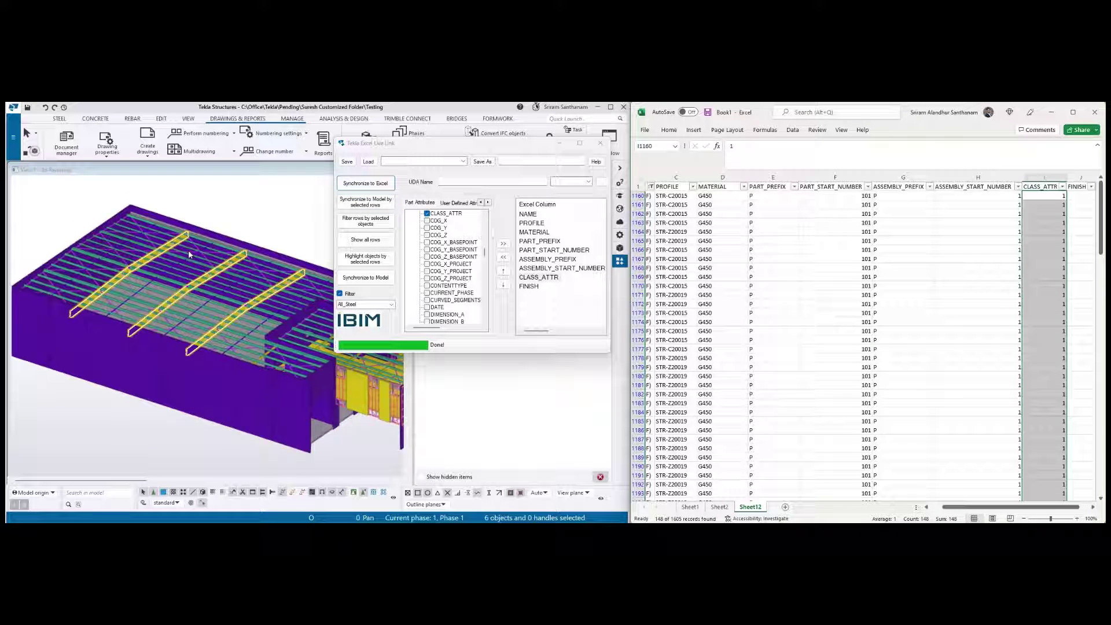
{"action": "scroll", "coordinate": [189, 250], "scroll_direction": "up", "scroll_amount": 2}
{"action": "left_click", "coordinate": [246, 212]}
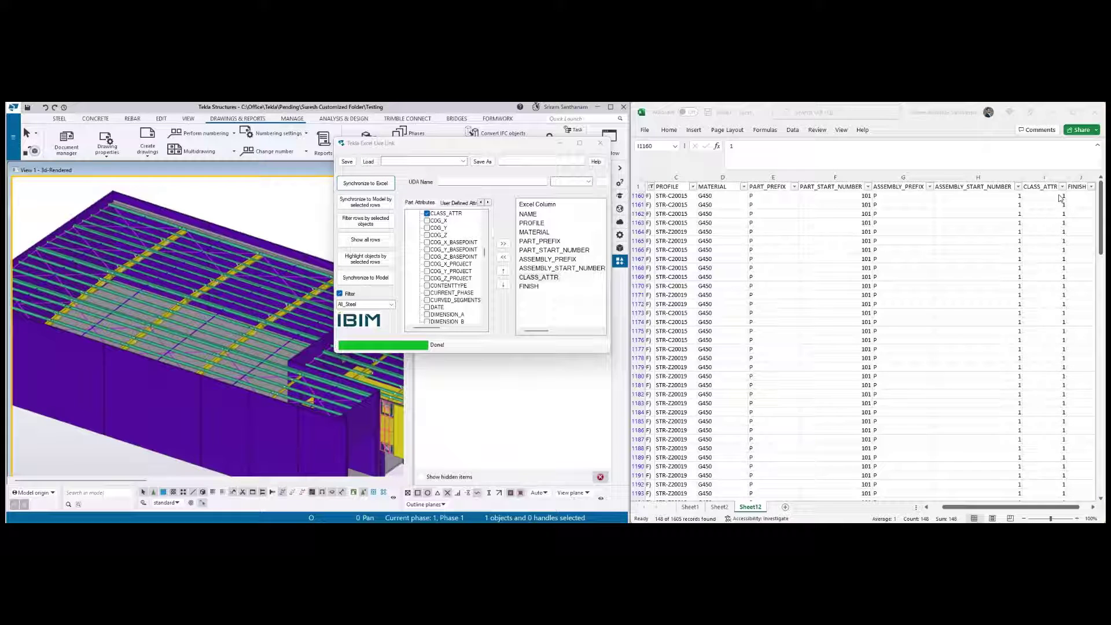
{"action": "left_click", "coordinate": [868, 110]}
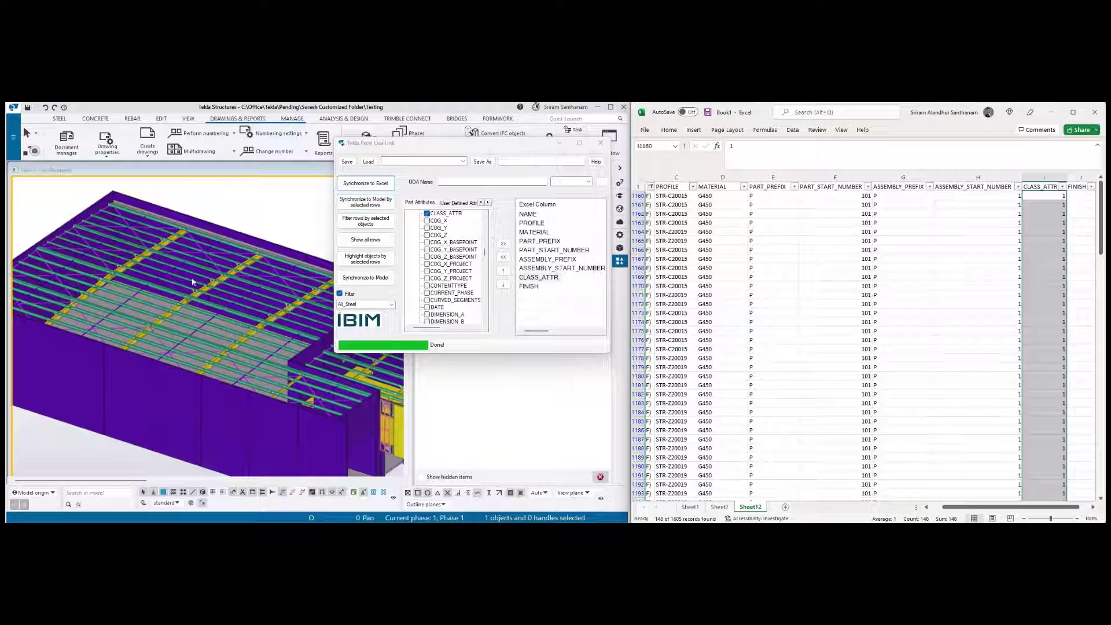
{"action": "left_click", "coordinate": [373, 203]}
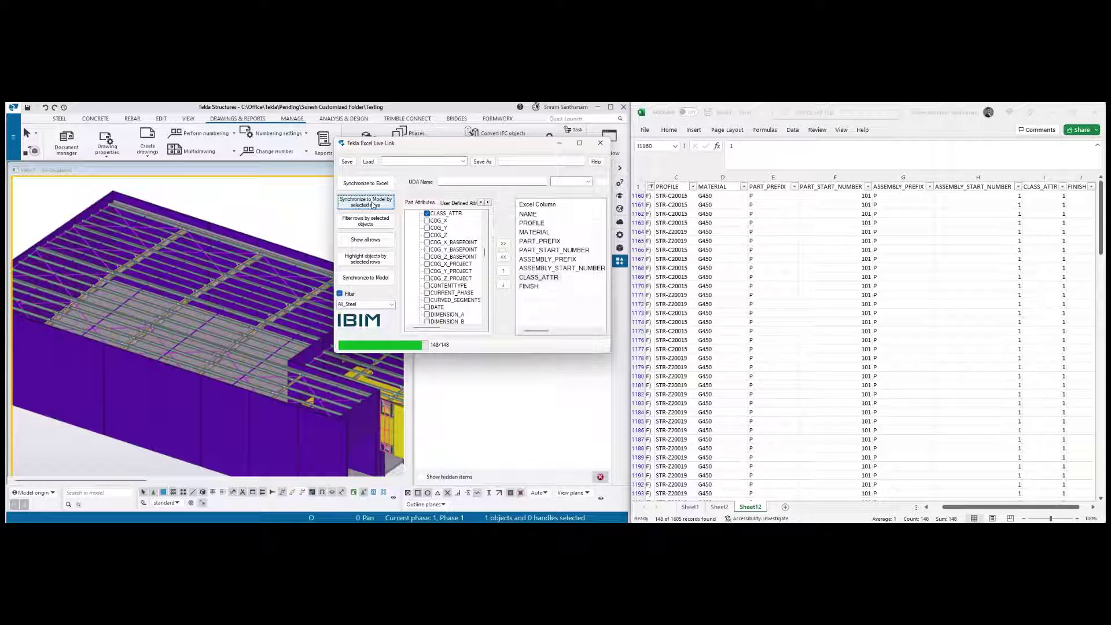
{"action": "scroll", "coordinate": [224, 380], "scroll_direction": "up", "scroll_amount": 4}
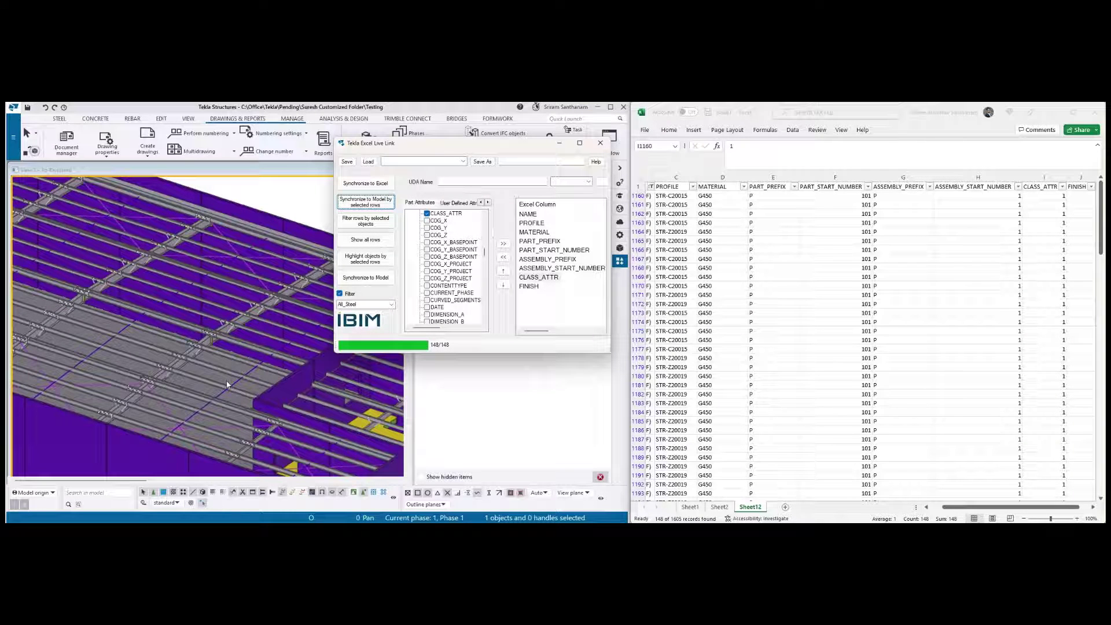
{"action": "scroll", "coordinate": [228, 376], "scroll_direction": "down", "scroll_amount": 5}
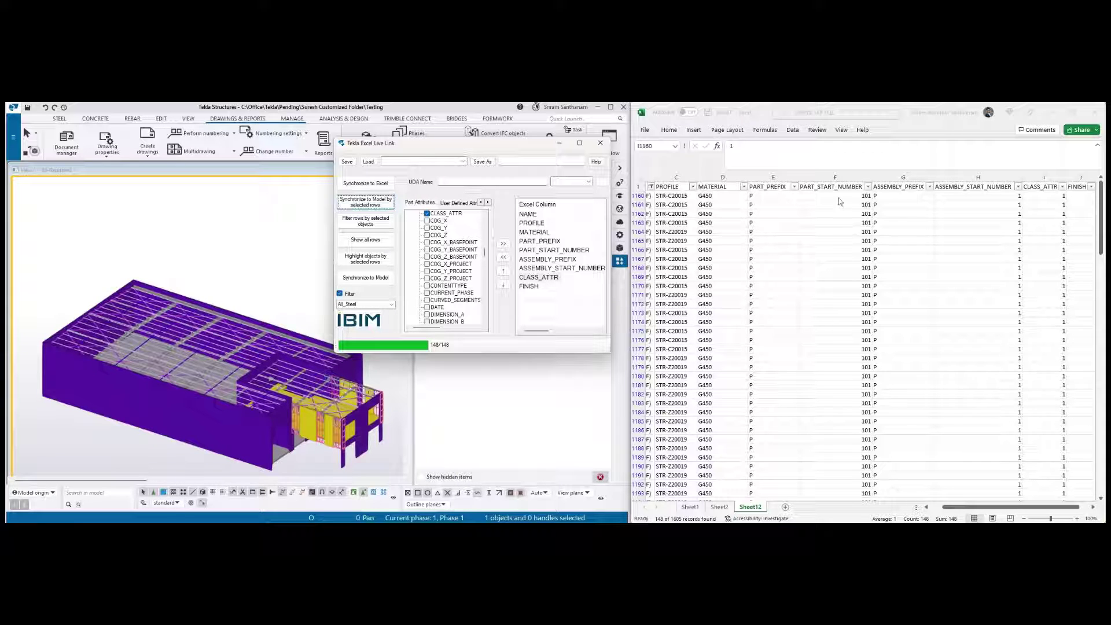
Add the user-defined attribute PREFIX_ASSEMBLY, type String, to the export columns
{"action": "left_click", "coordinate": [460, 183]}
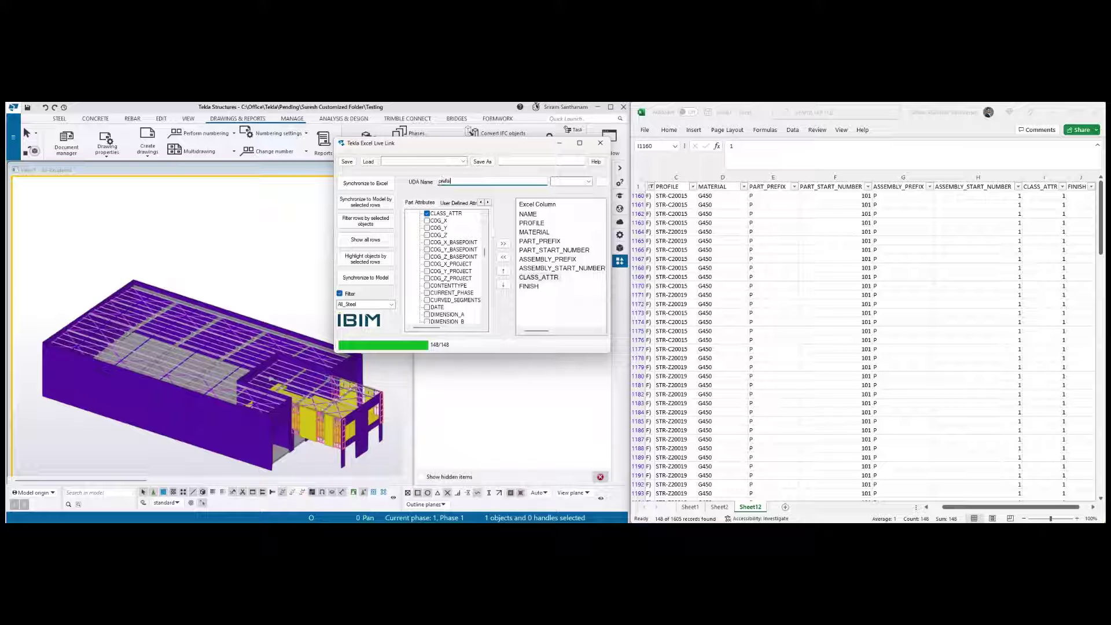
{"action": "type", "text": "prefix"}
{"action": "key", "text": "BackSpace"}
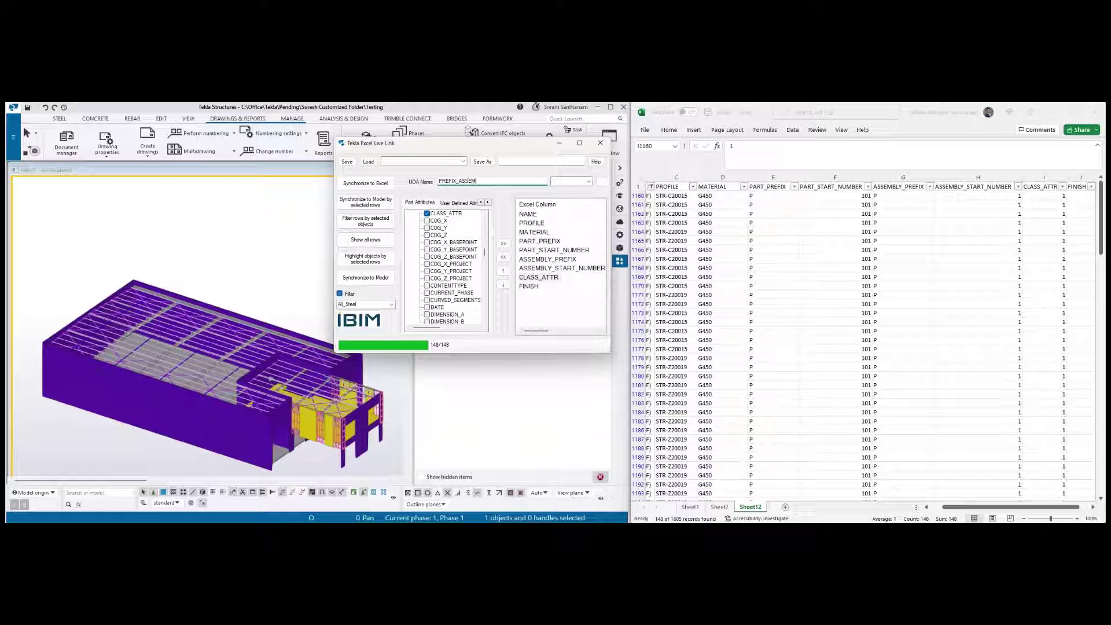
{"action": "left_click", "coordinate": [588, 181]}
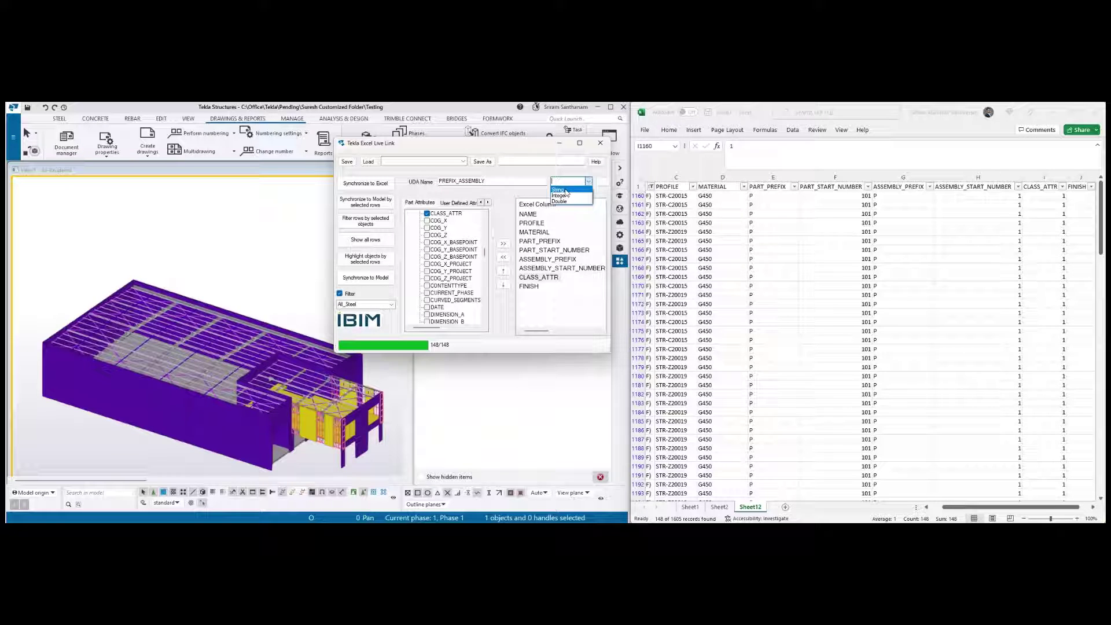
{"action": "left_click", "coordinate": [565, 190]}
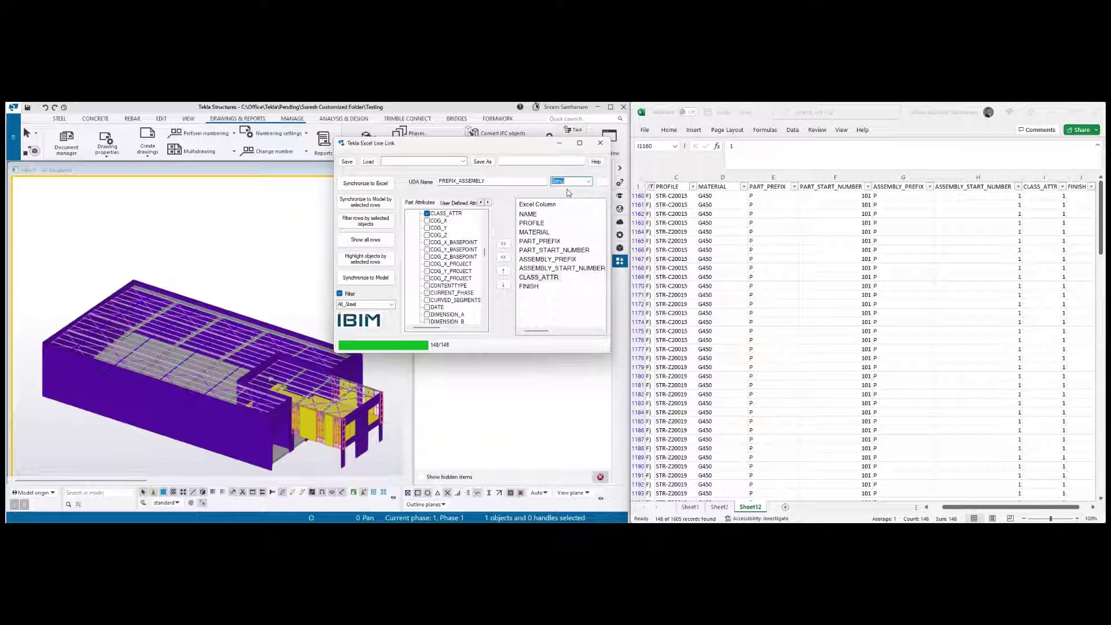
{"action": "left_click", "coordinate": [602, 186]}
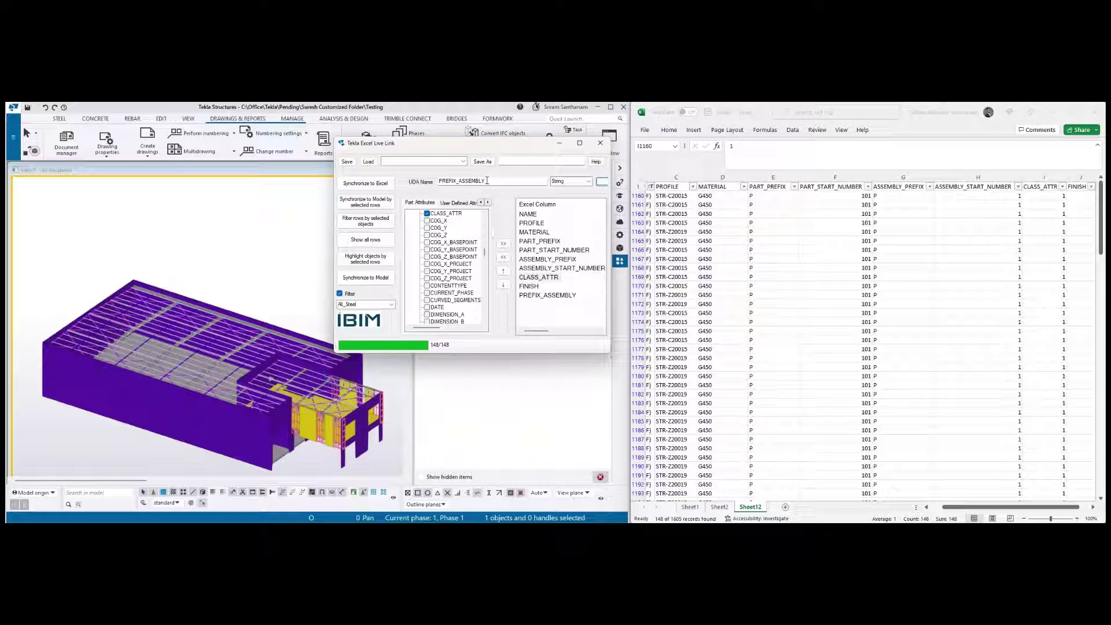
Add the String user-defined attribute START_NUM to the export columns
{"action": "left_click_drag", "start_coordinate": [491, 181], "coordinate": [393, 184]}
{"action": "type", "text": "START_NUM"}
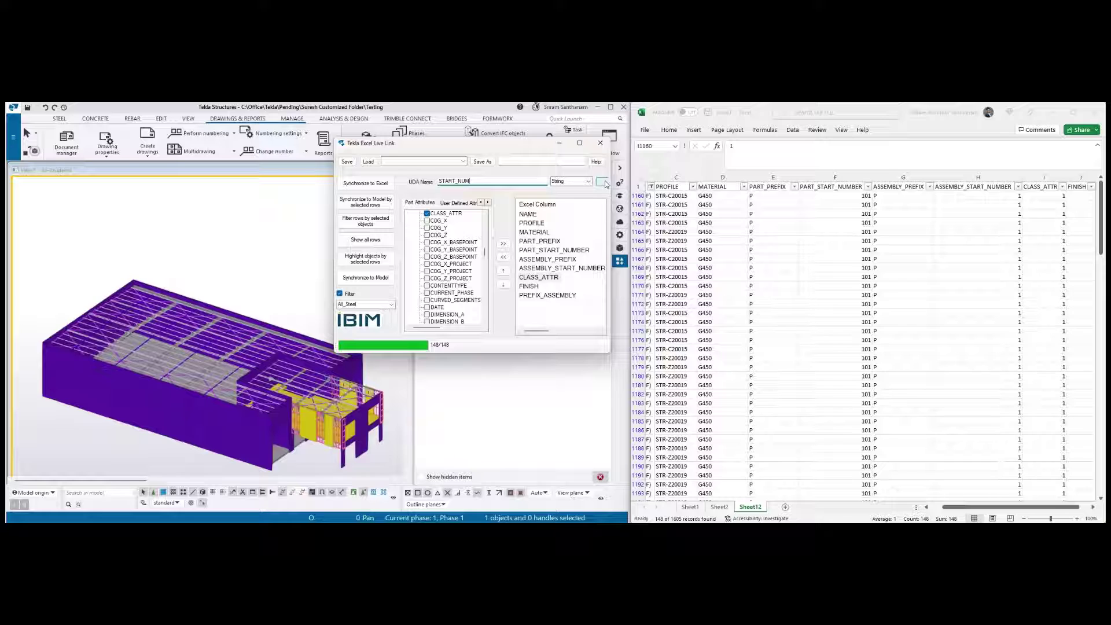
{"action": "left_click", "coordinate": [603, 182]}
{"action": "left_click", "coordinate": [536, 261]}
Remove ASSEMBLY_PREFIX, ASSEMBLY_START_NUMBER, PART_START_NUMBER and PART_PREFIX from the export columns
{"action": "left_click", "coordinate": [503, 259]}
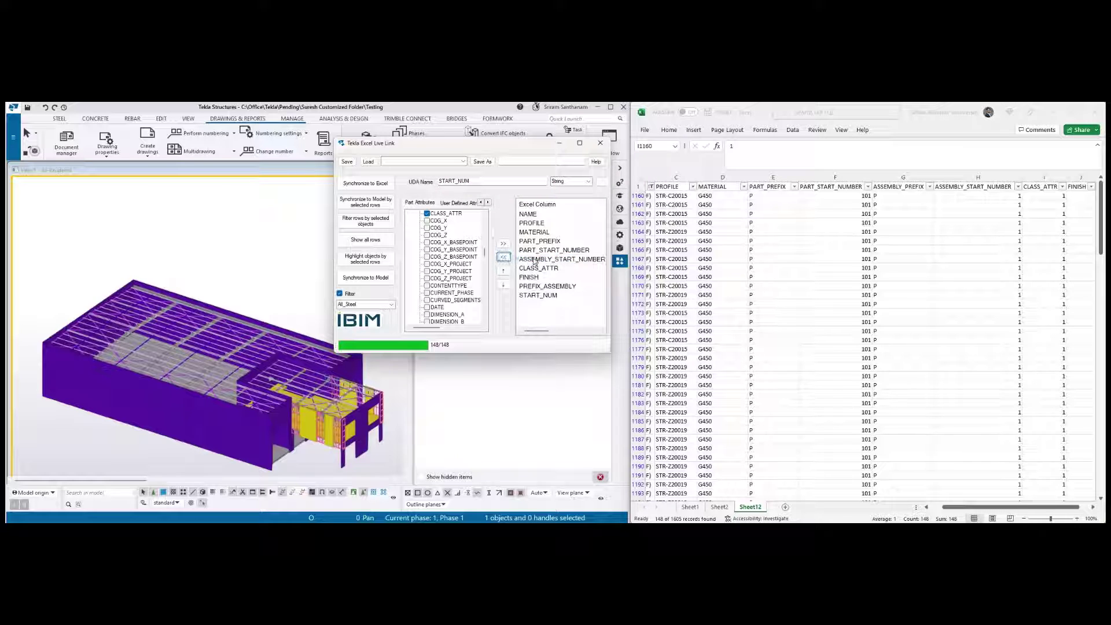
{"action": "left_click", "coordinate": [503, 259]}
{"action": "left_click", "coordinate": [503, 259]}
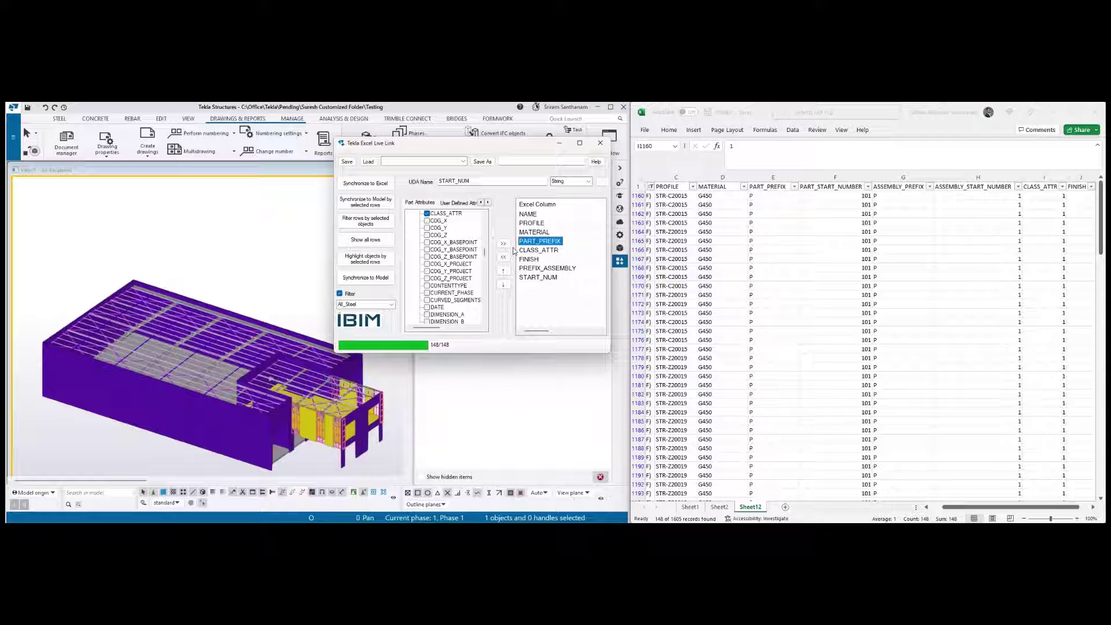
{"action": "left_click", "coordinate": [504, 258]}
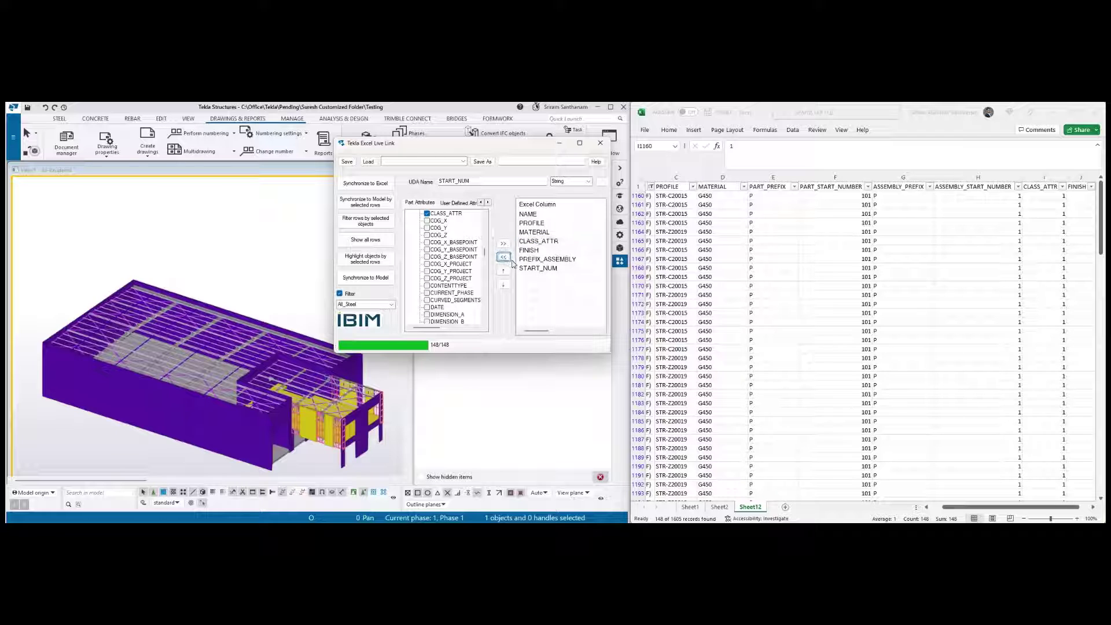
Set the filter to PANEL and export those parts into a new Sheet13
{"action": "left_click", "coordinate": [392, 308]}
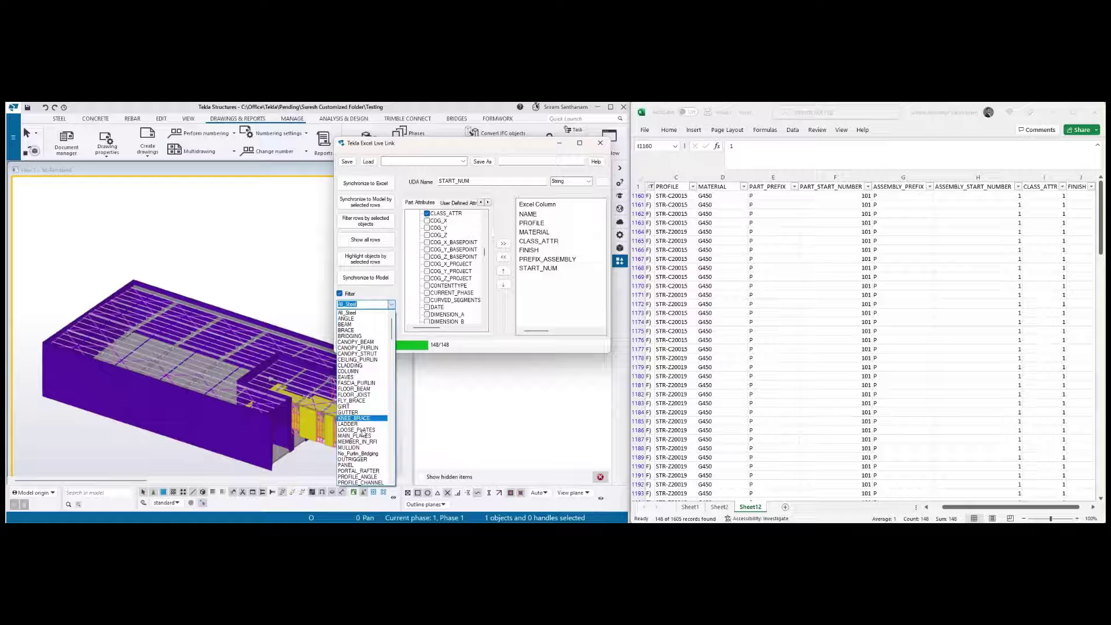
{"action": "left_click", "coordinate": [357, 466]}
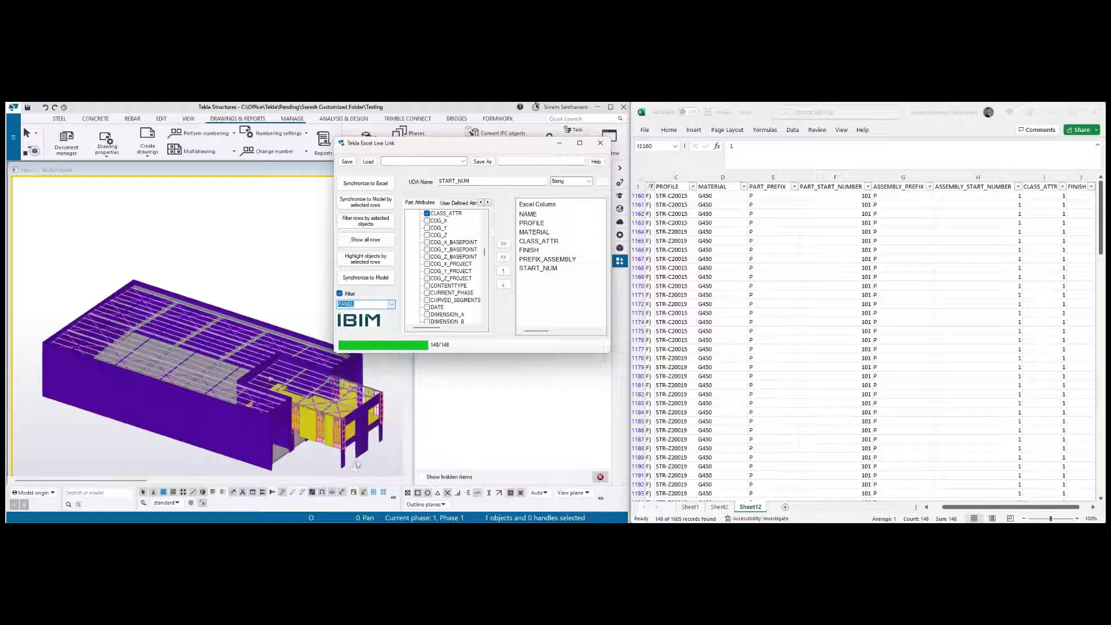
{"action": "left_click", "coordinate": [785, 507]}
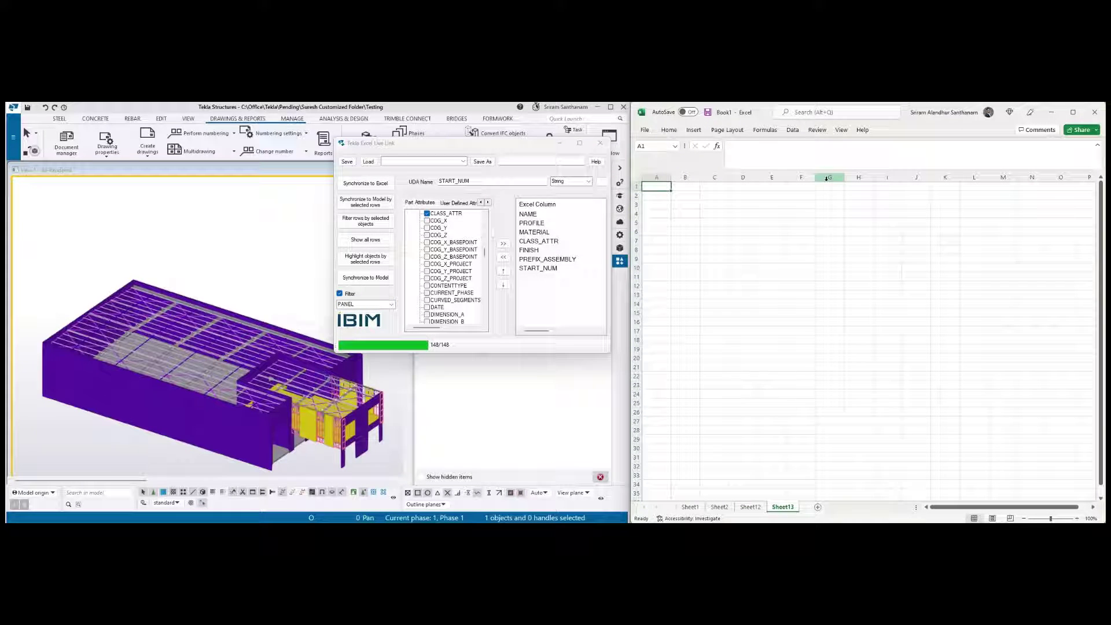
{"action": "scroll", "coordinate": [196, 227], "scroll_direction": "down", "scroll_amount": 3}
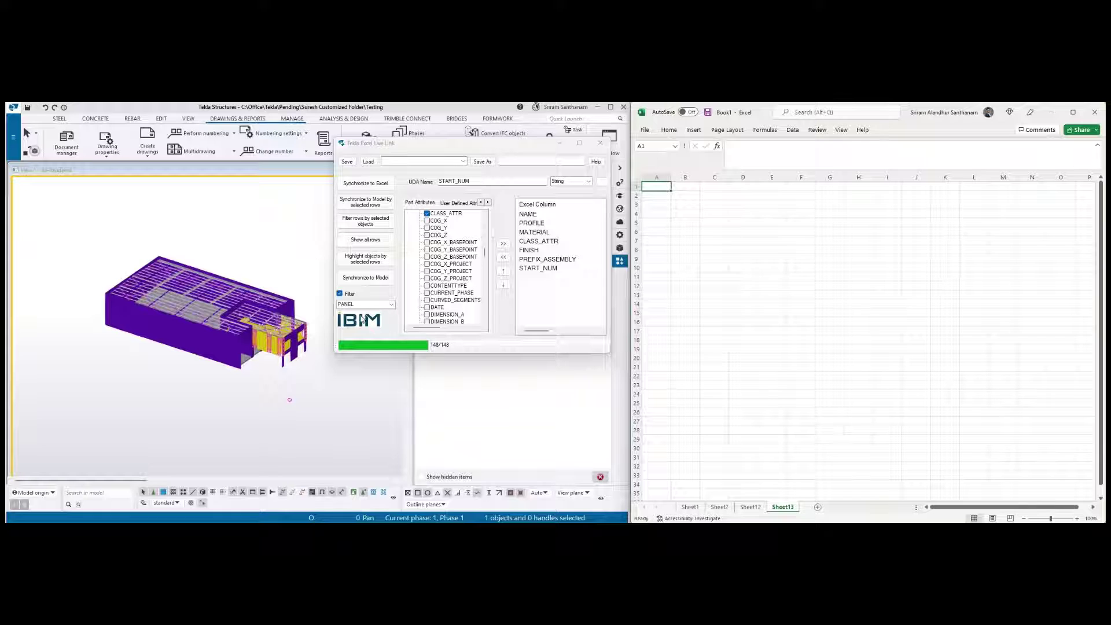
{"action": "left_click", "coordinate": [373, 185]}
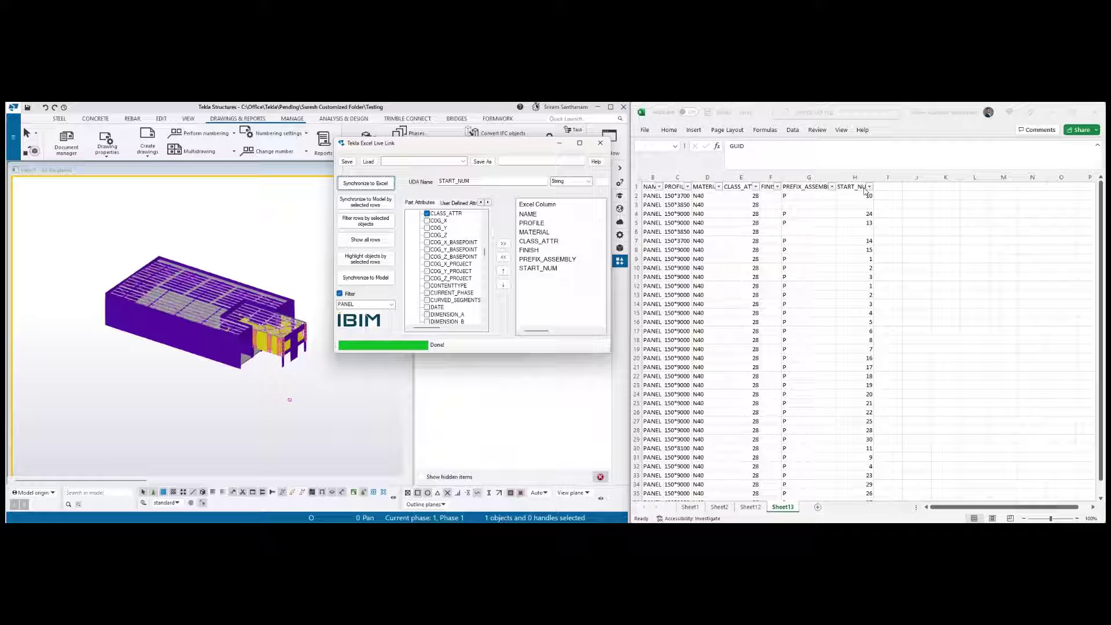
{"action": "scroll", "coordinate": [219, 357], "scroll_direction": "up", "scroll_amount": 5}
Hide two wall panels from the model view
{"action": "right_click", "coordinate": [249, 323]}
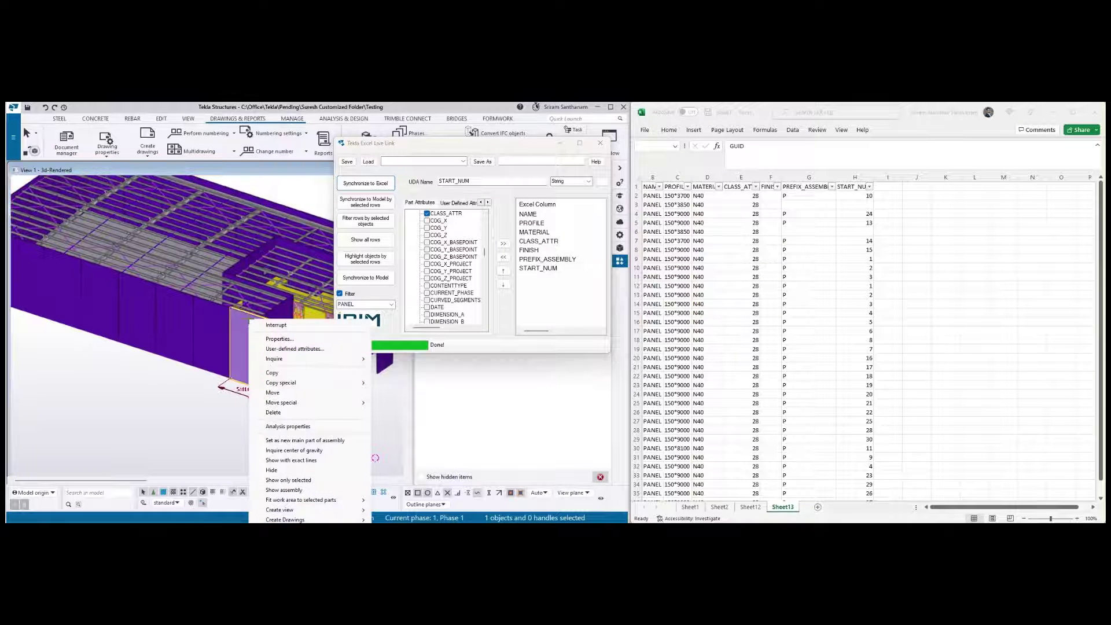
{"action": "left_click", "coordinate": [271, 470]}
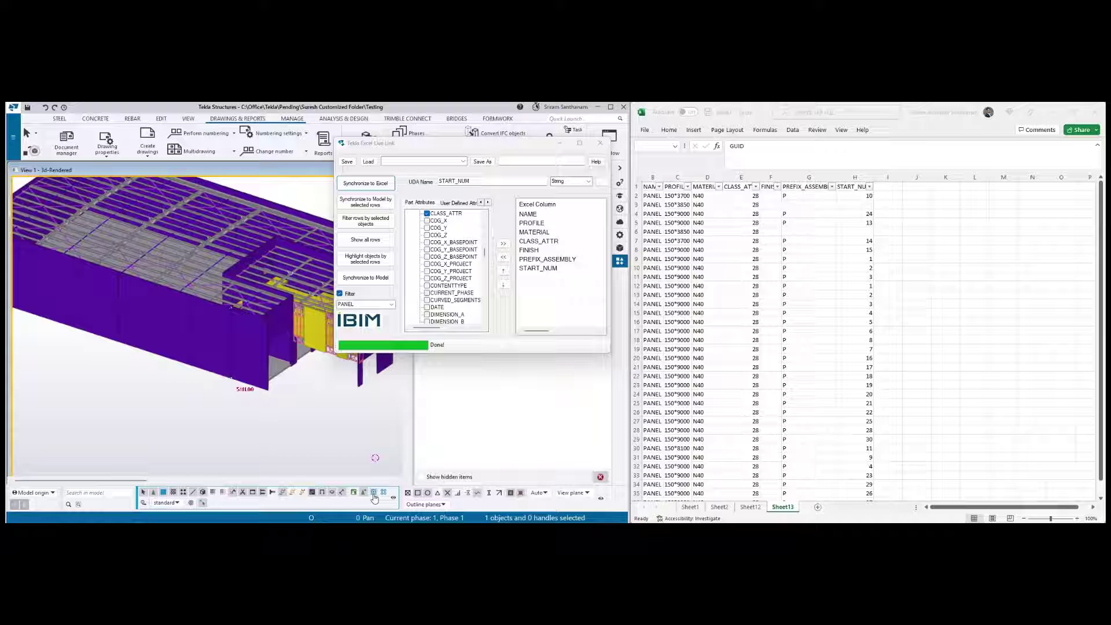
{"action": "right_click", "coordinate": [263, 320]}
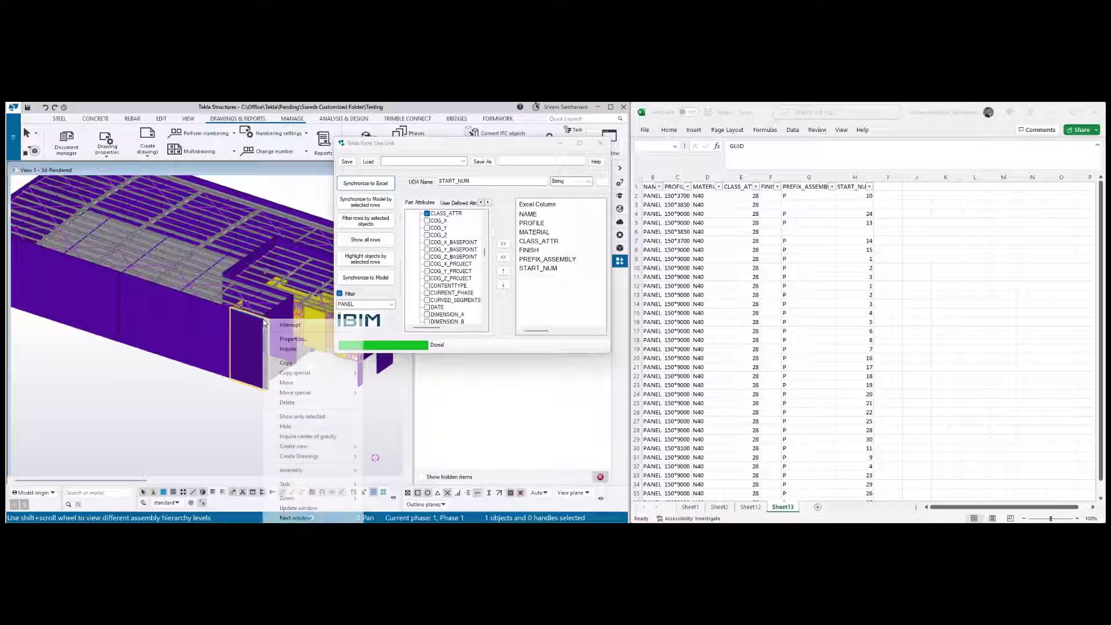
{"action": "left_click", "coordinate": [295, 339]}
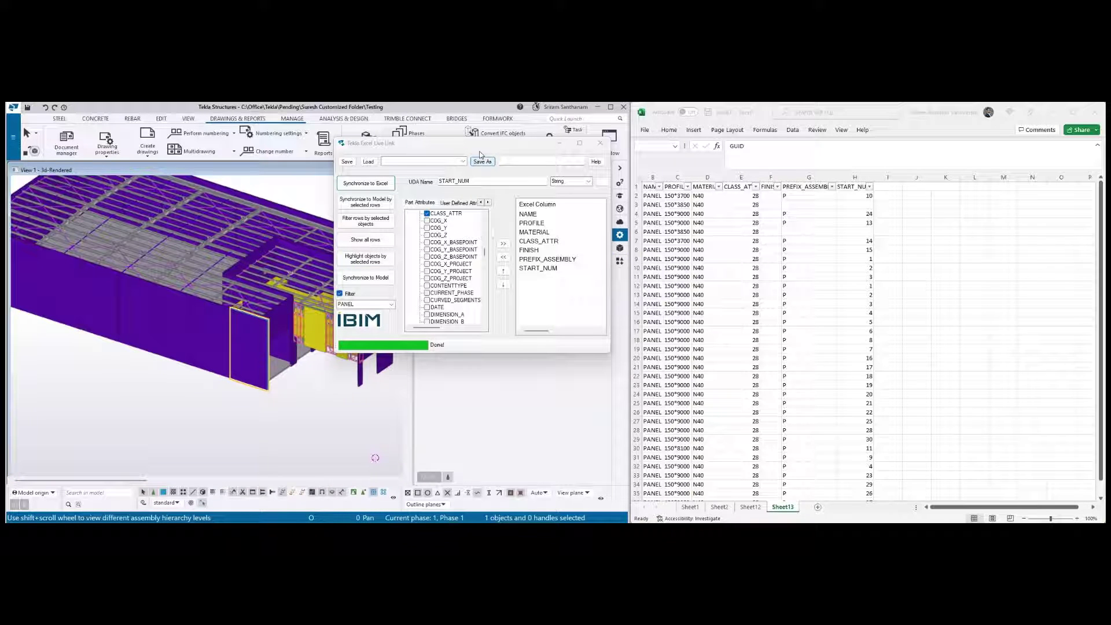
Move the Live Link window aside and inspect the panel's cast unit prefix PC and start number 1
{"action": "right_click", "coordinate": [244, 325]}
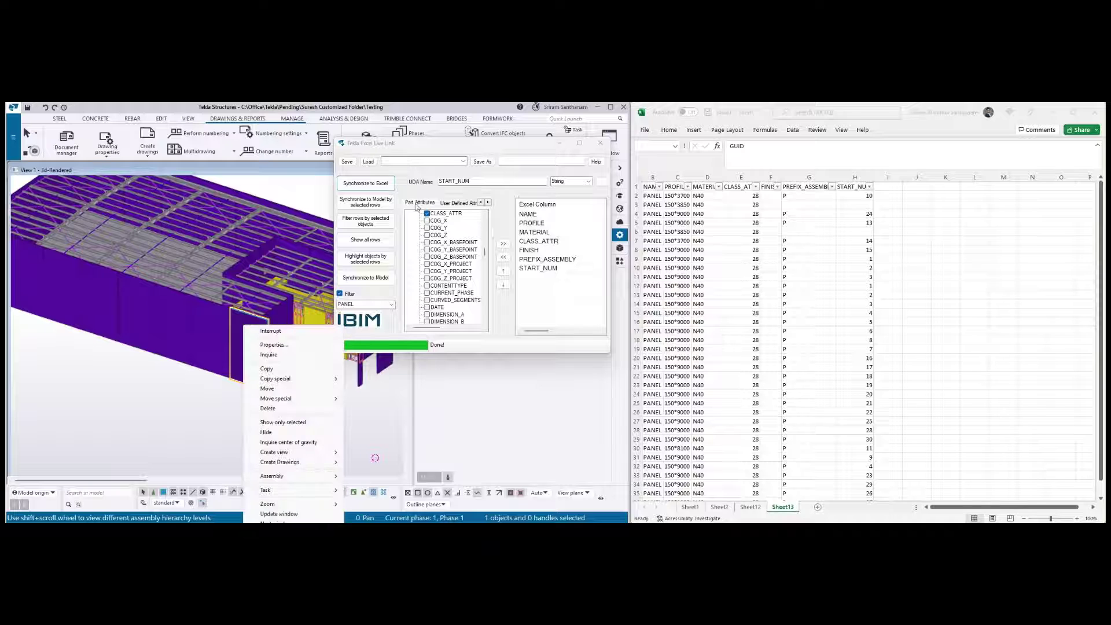
{"action": "left_click_drag", "start_coordinate": [496, 149], "coordinate": [227, 125]}
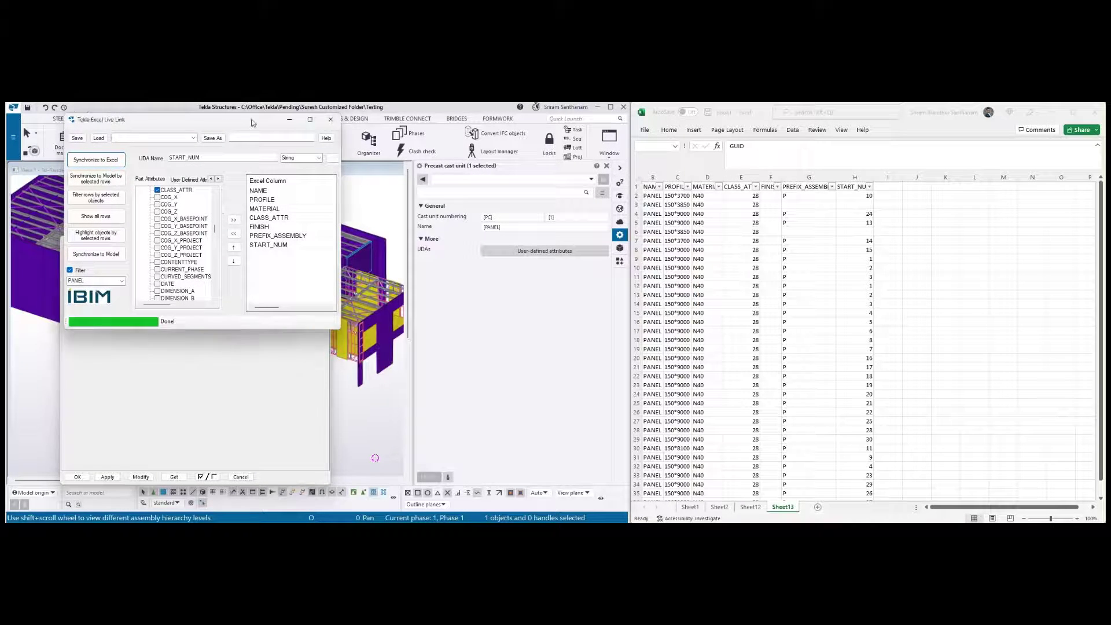
{"action": "left_click_drag", "start_coordinate": [242, 119], "coordinate": [551, 176]}
{"action": "left_click", "coordinate": [202, 284]}
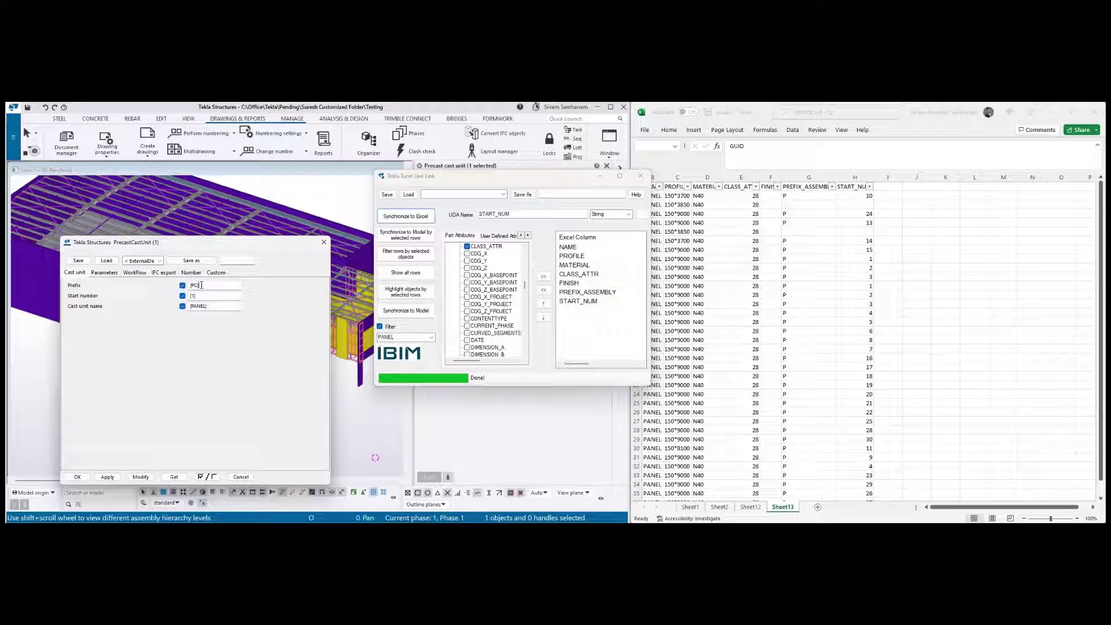
{"action": "key", "text": "Tab"}
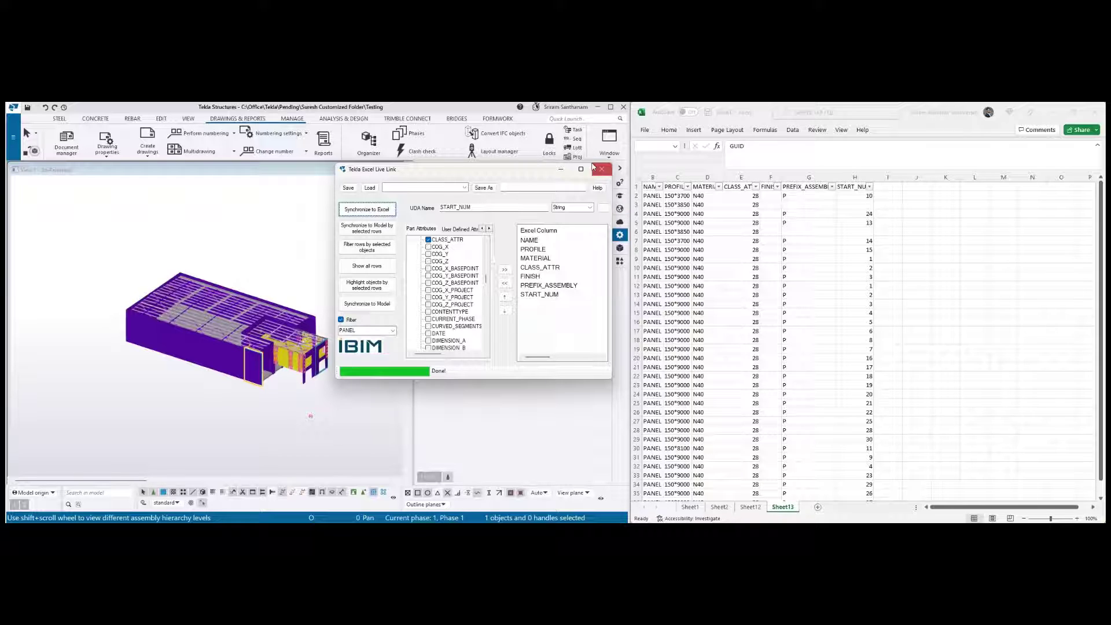
Open the recently used Tekla_Excel model
{"action": "left_click", "coordinate": [13, 137]}
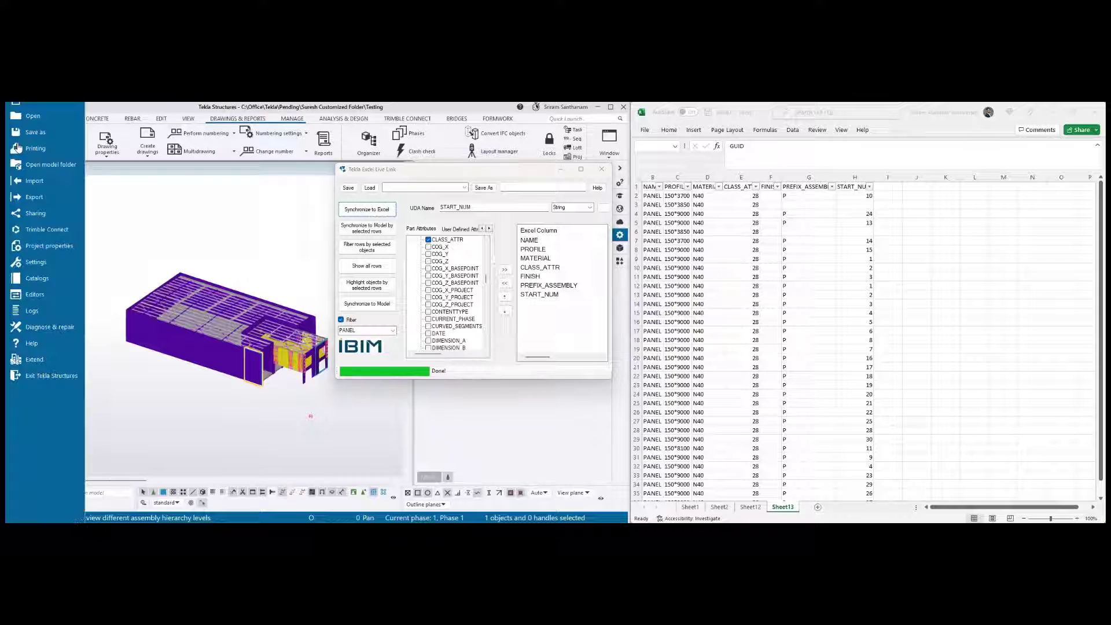
{"action": "mouse_move", "coordinate": [70, 178]}
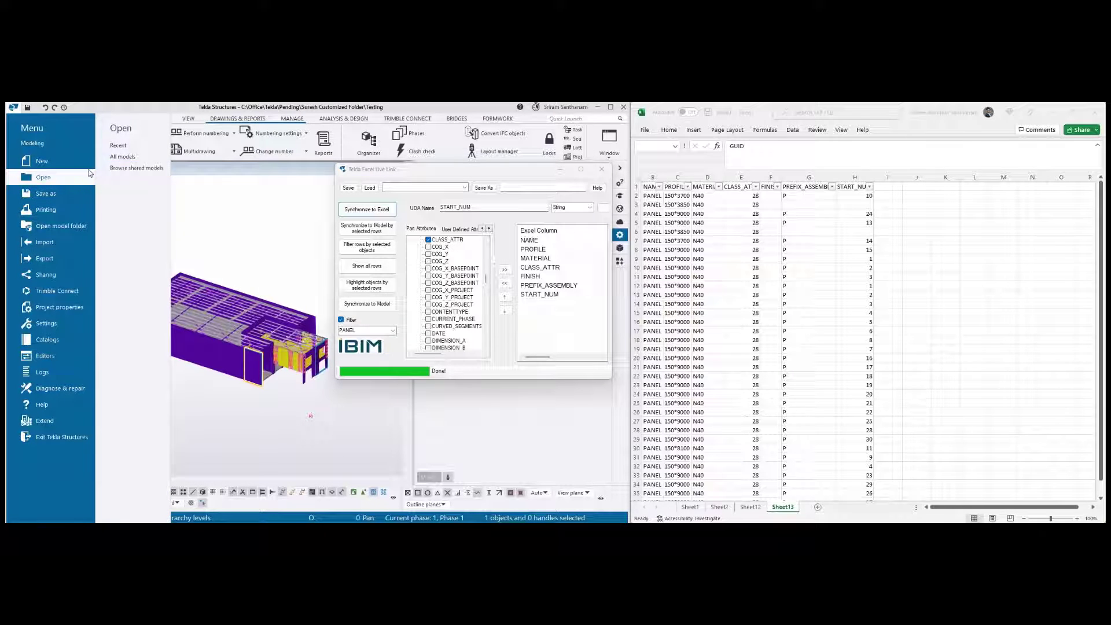
{"action": "left_click", "coordinate": [119, 145]}
{"action": "left_click", "coordinate": [208, 182]}
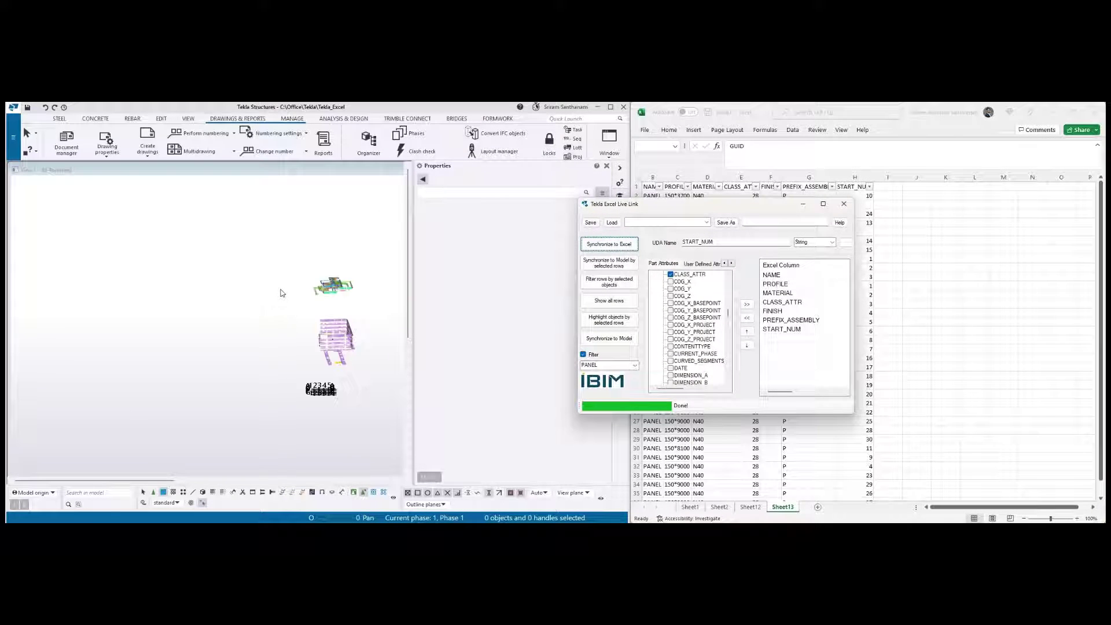
Pick a steel beam, then window-select the 273 parts of the right-hand frame
{"action": "scroll", "coordinate": [272, 295], "scroll_direction": "up", "scroll_amount": 8}
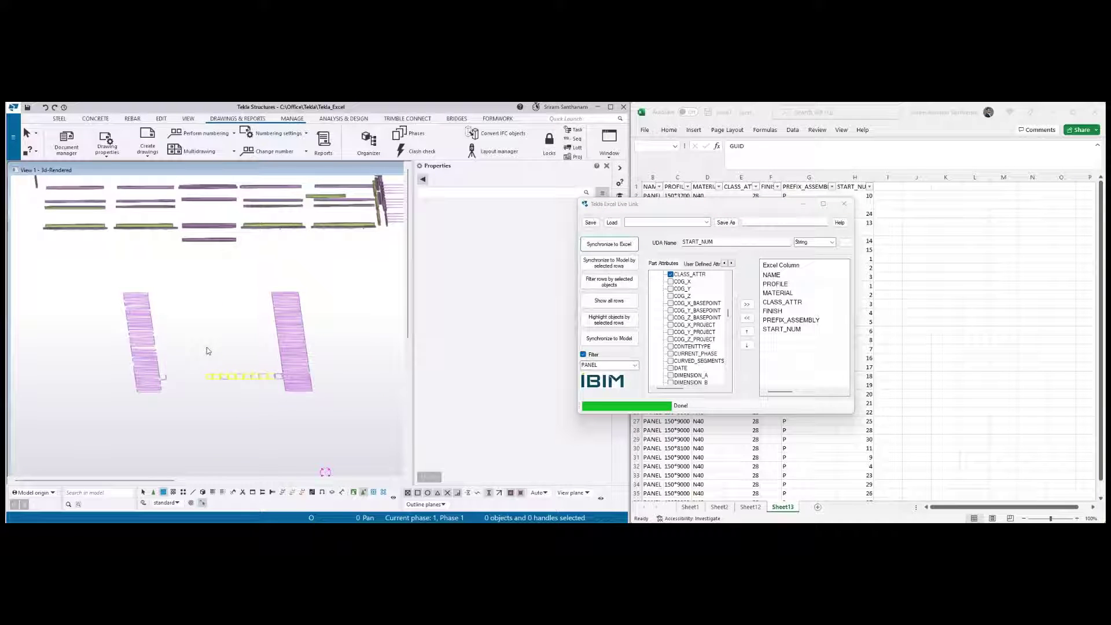
{"action": "left_click", "coordinate": [288, 336]}
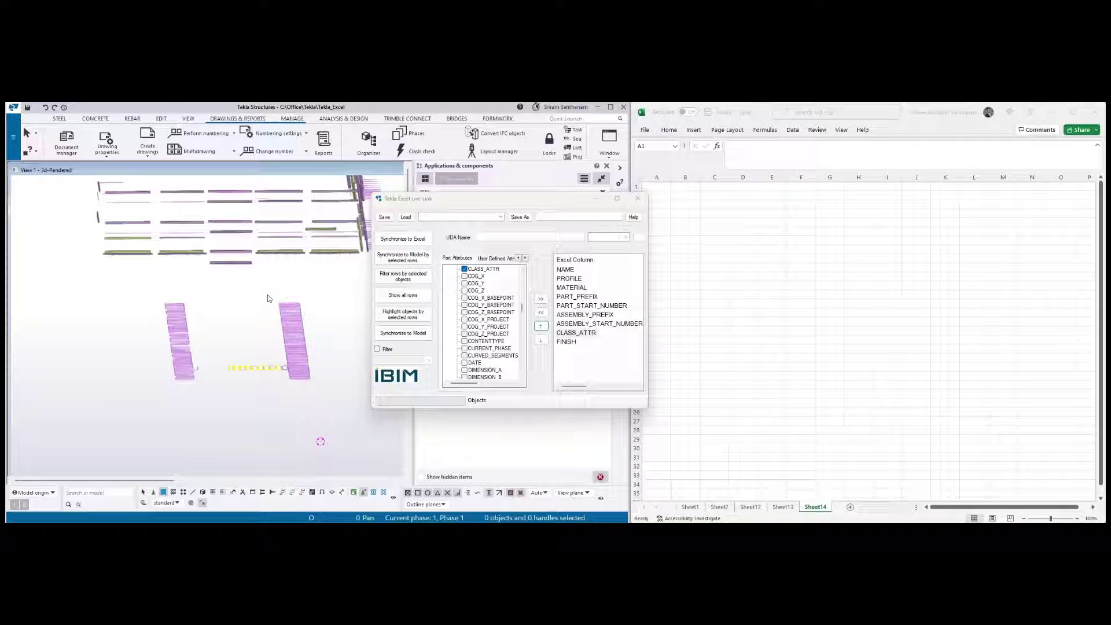
{"action": "left_click_drag", "start_coordinate": [268, 294], "coordinate": [348, 392]}
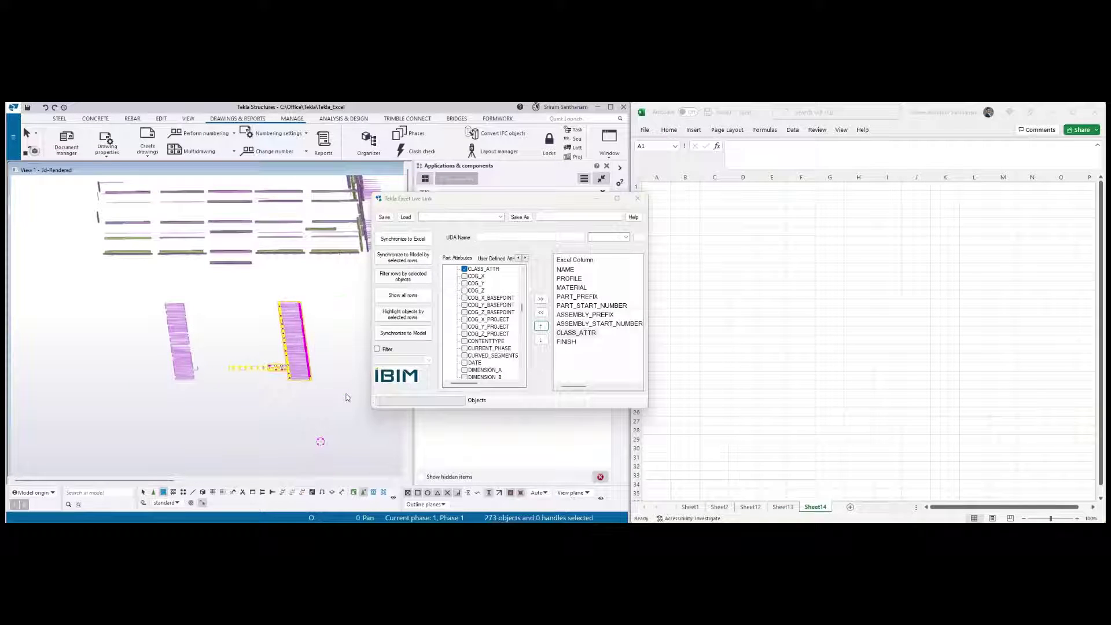
Export the 273 selected parts' attributes to Excel with Synchronize to Excel
{"action": "left_click", "coordinate": [542, 301]}
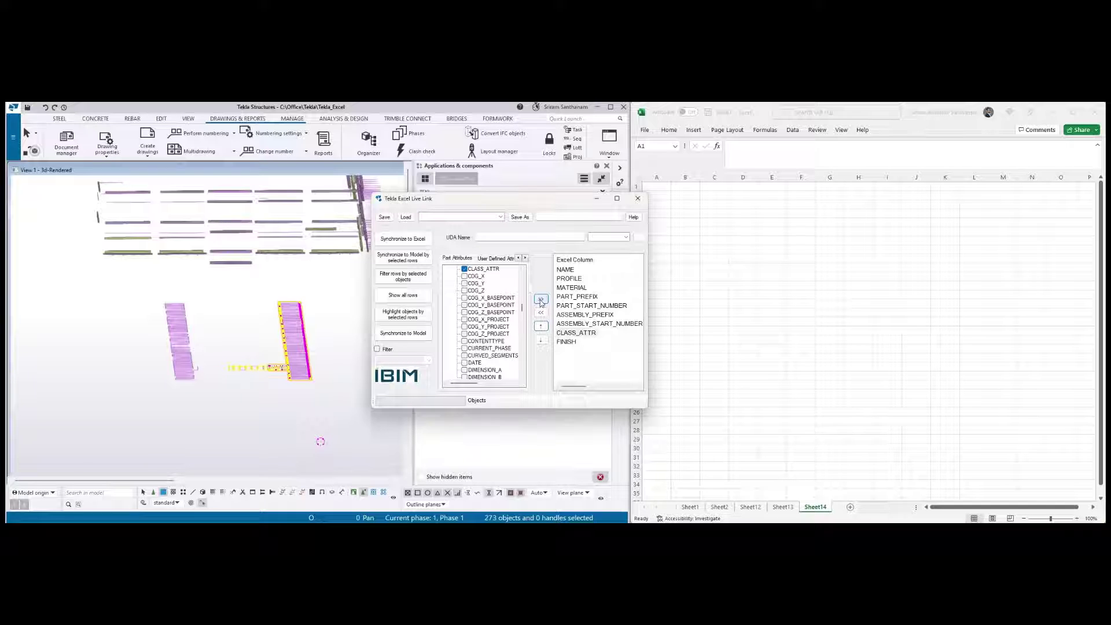
{"action": "left_click", "coordinate": [402, 239]}
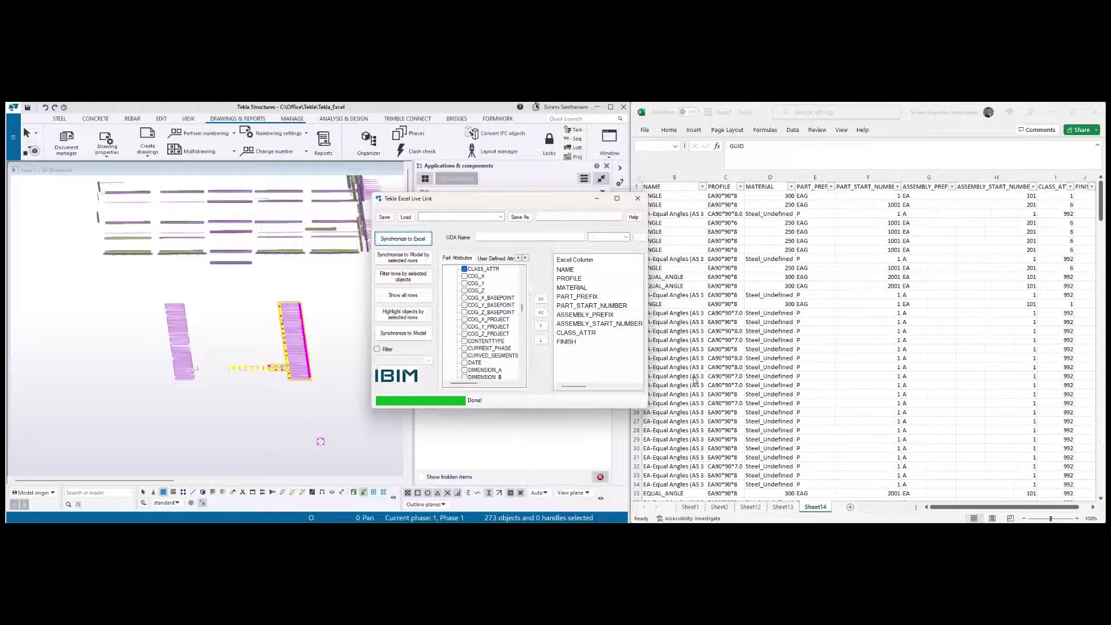
{"action": "left_click_drag", "start_coordinate": [585, 202], "coordinate": [544, 198]}
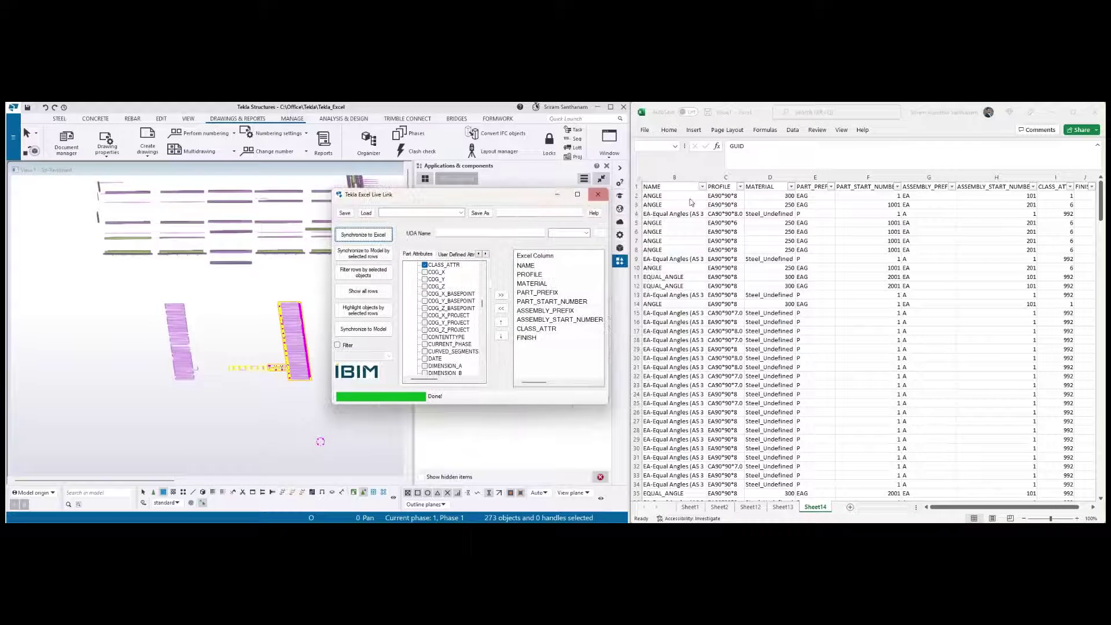
Sort Sheet14's rows A to Z by NAME, then clear the model selection
{"action": "left_click", "coordinate": [704, 189]}
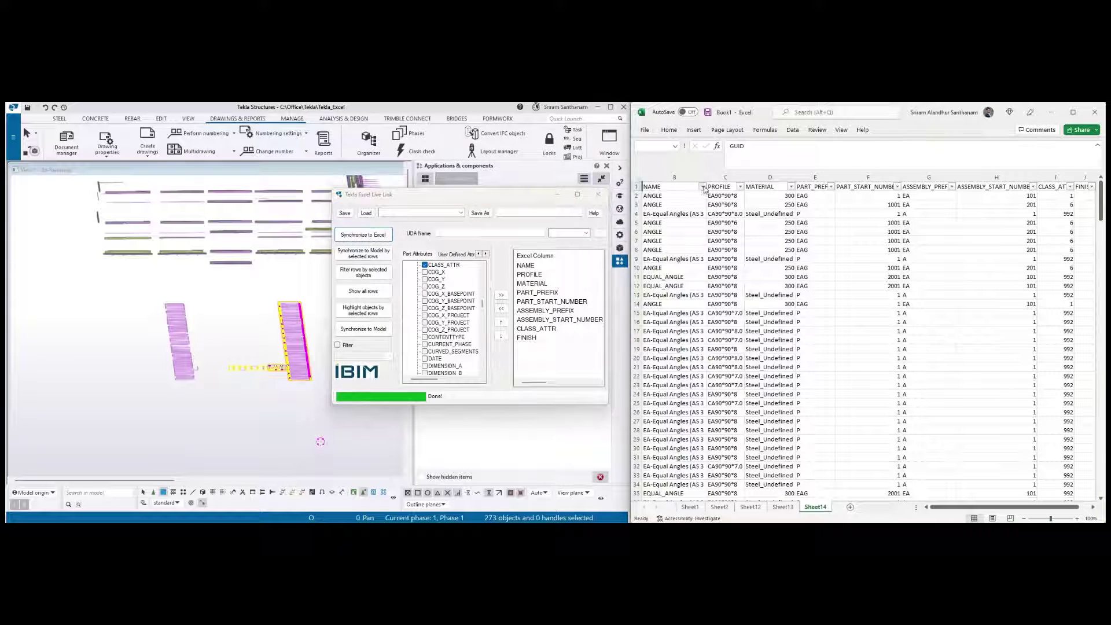
{"action": "left_click", "coordinate": [703, 189]}
{"action": "left_click", "coordinate": [617, 202]}
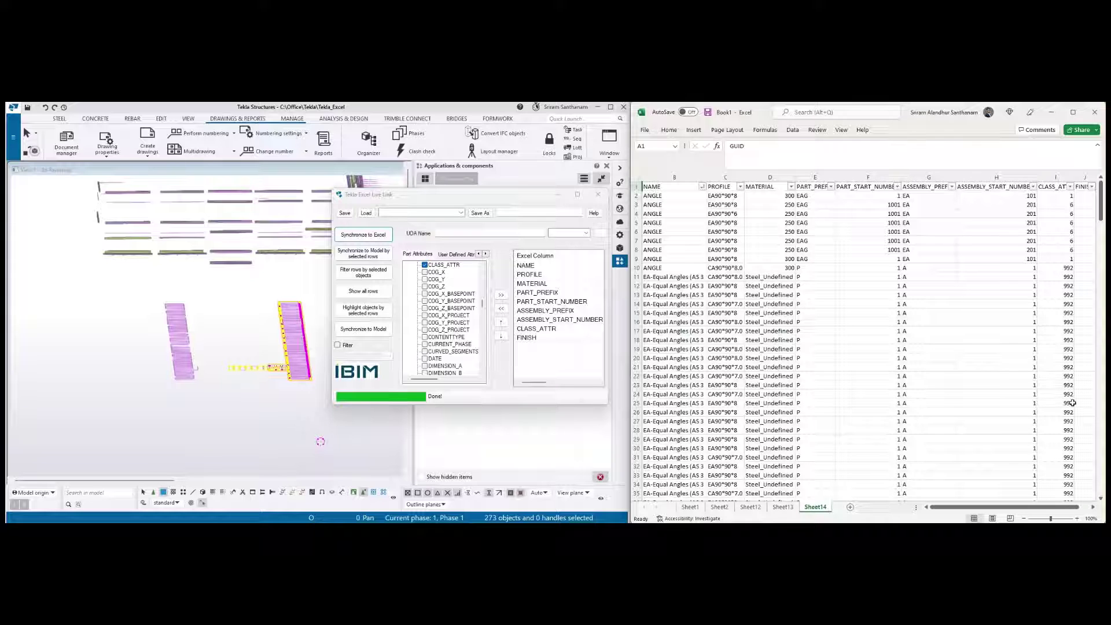
{"action": "mouse_move", "coordinate": [1008, 502]}
{"action": "left_mouse_down"}
{"action": "mouse_move", "coordinate": [1020, 503]}
{"action": "mouse_move", "coordinate": [1015, 489]}
{"action": "left_mouse_up"}
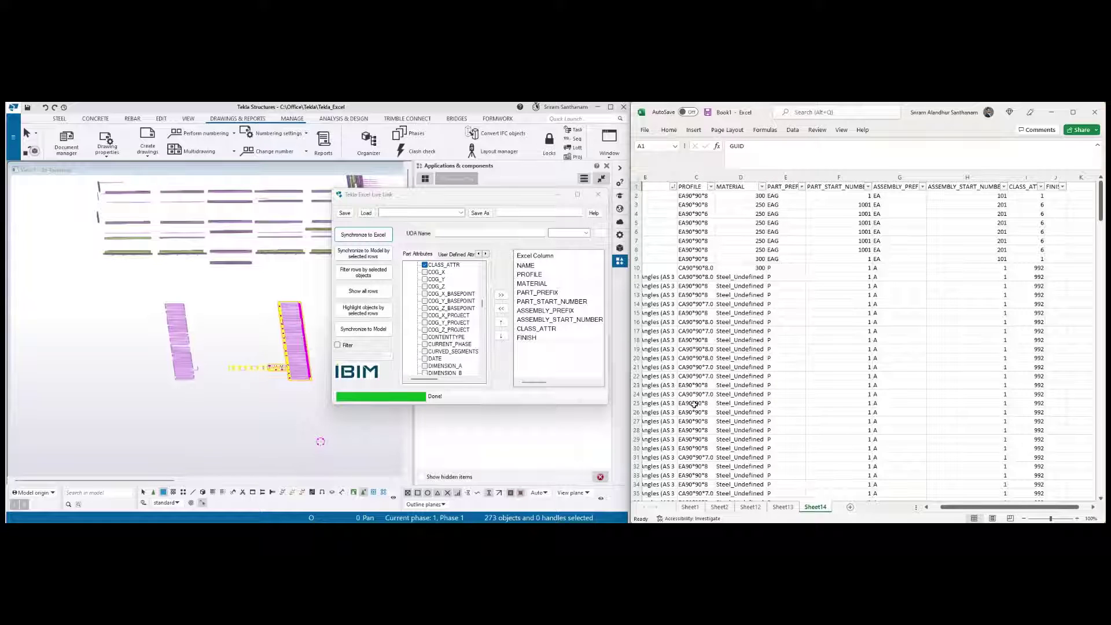
{"action": "left_click", "coordinate": [207, 318]}
Select the 215 parts of the left bracing frame and look over Sheet1 and Sheet2
{"action": "left_click_drag", "start_coordinate": [115, 279], "coordinate": [234, 423]}
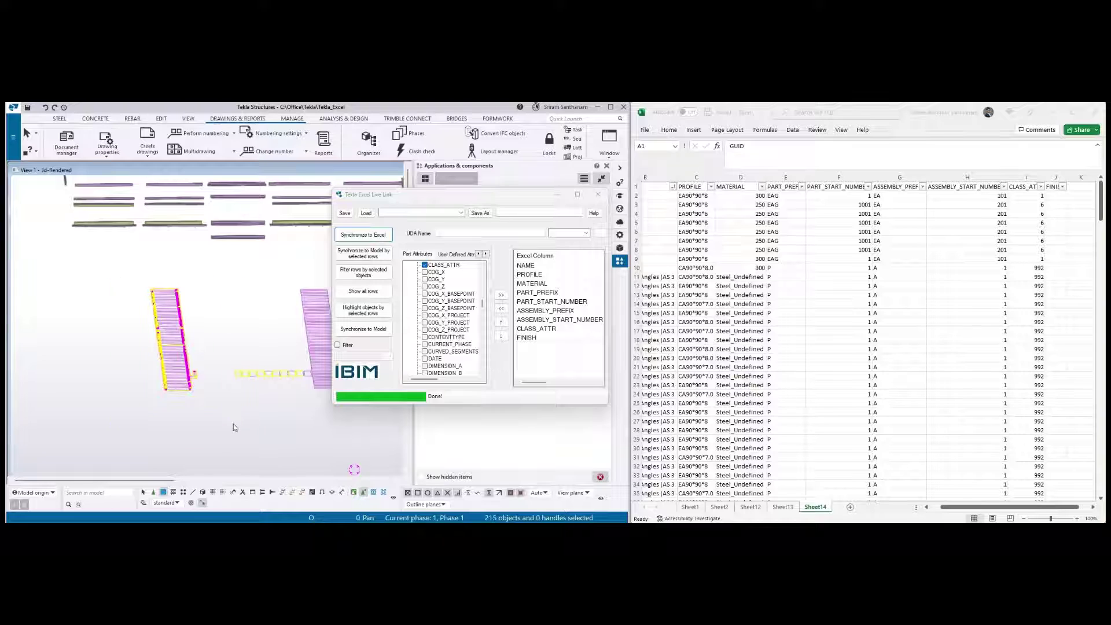
{"action": "left_click", "coordinate": [696, 510]}
{"action": "left_click", "coordinate": [690, 508]}
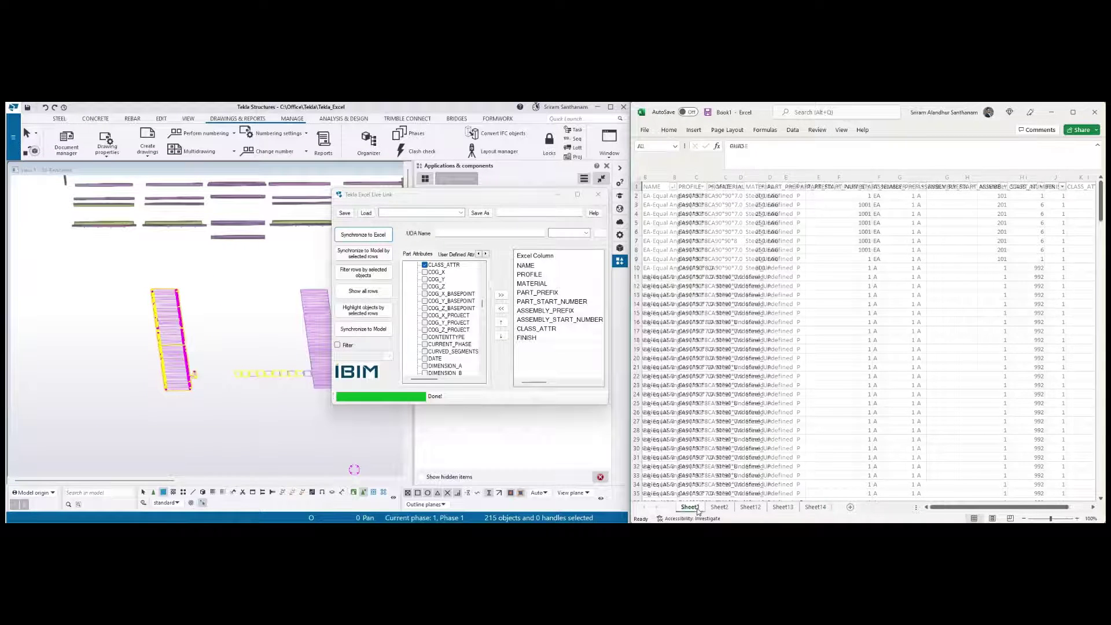
{"action": "left_click", "coordinate": [720, 508]}
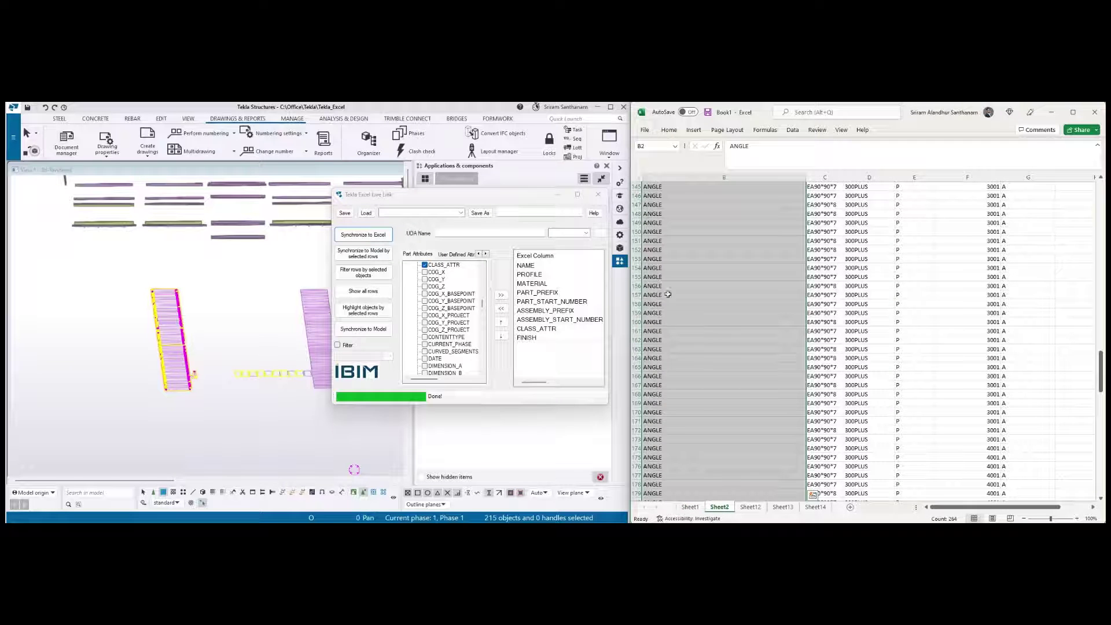
{"action": "left_click", "coordinate": [691, 508]}
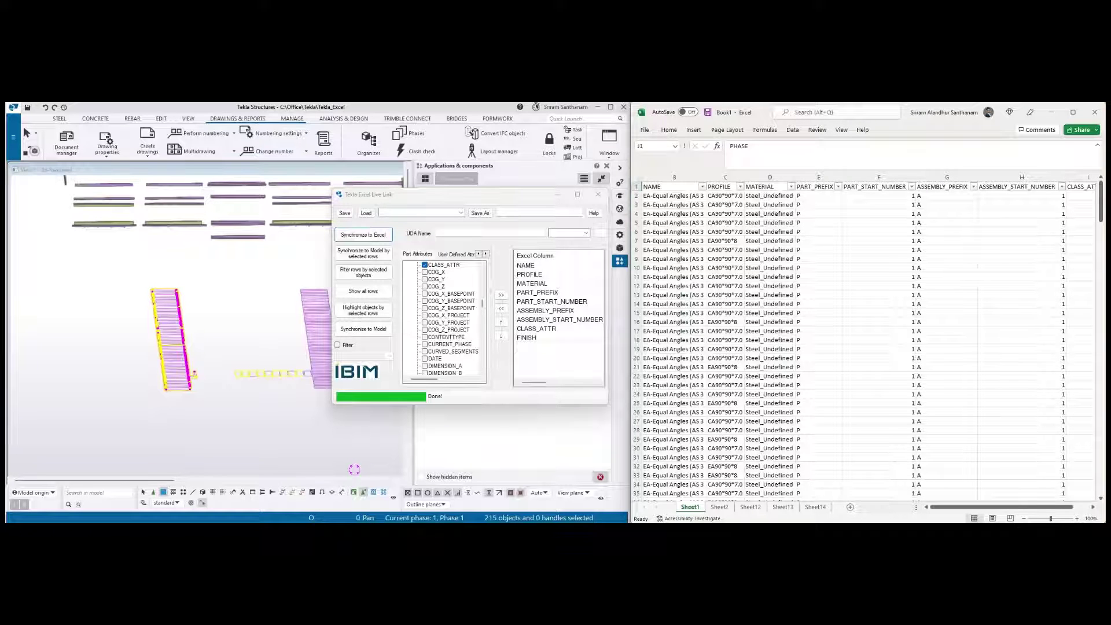
Scroll right and narrow column H to width 12 beside the PHASE column
{"action": "left_click_drag", "start_coordinate": [950, 512], "coordinate": [961, 512]}
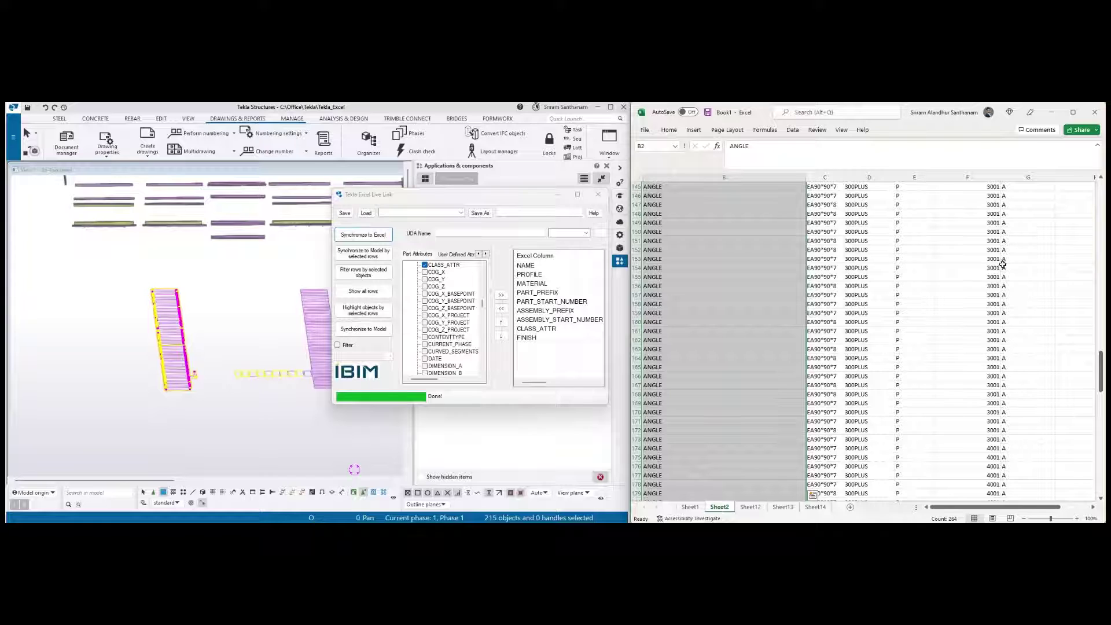
{"action": "left_click_drag", "start_coordinate": [1025, 507], "coordinate": [1082, 499]}
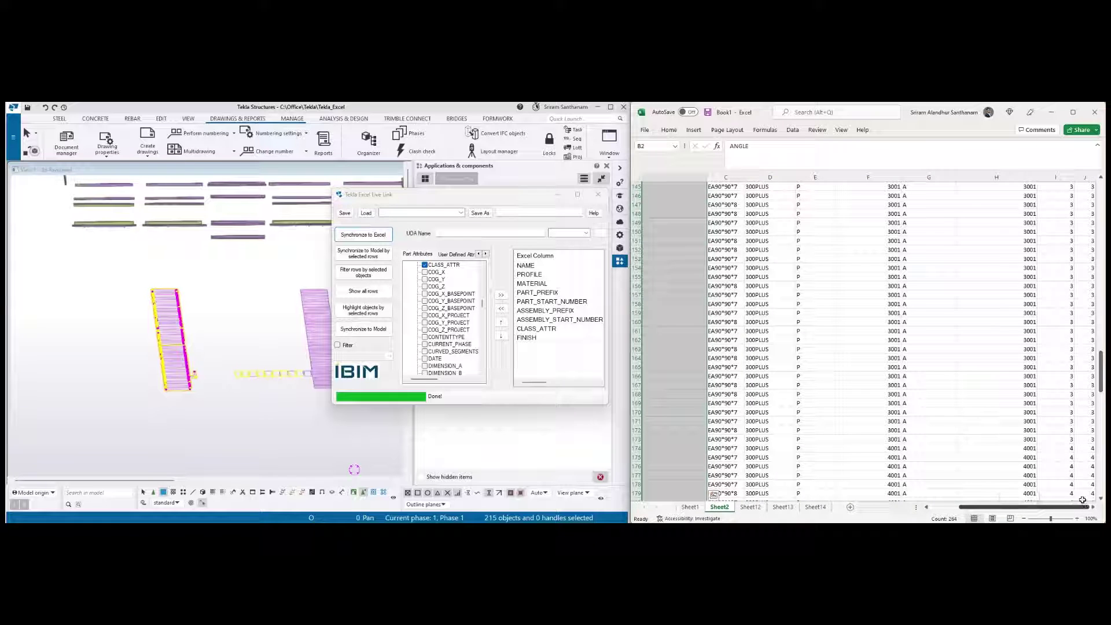
{"action": "left_click_drag", "start_coordinate": [1095, 356], "coordinate": [1101, 201]}
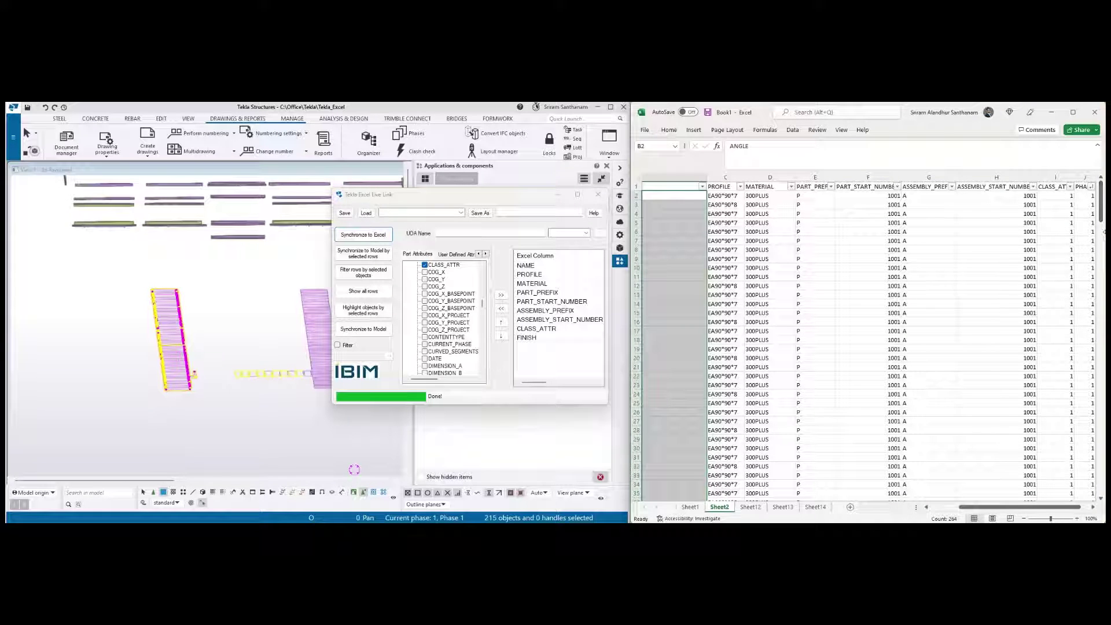
{"action": "left_click_drag", "start_coordinate": [1037, 179], "coordinate": [1068, 180]}
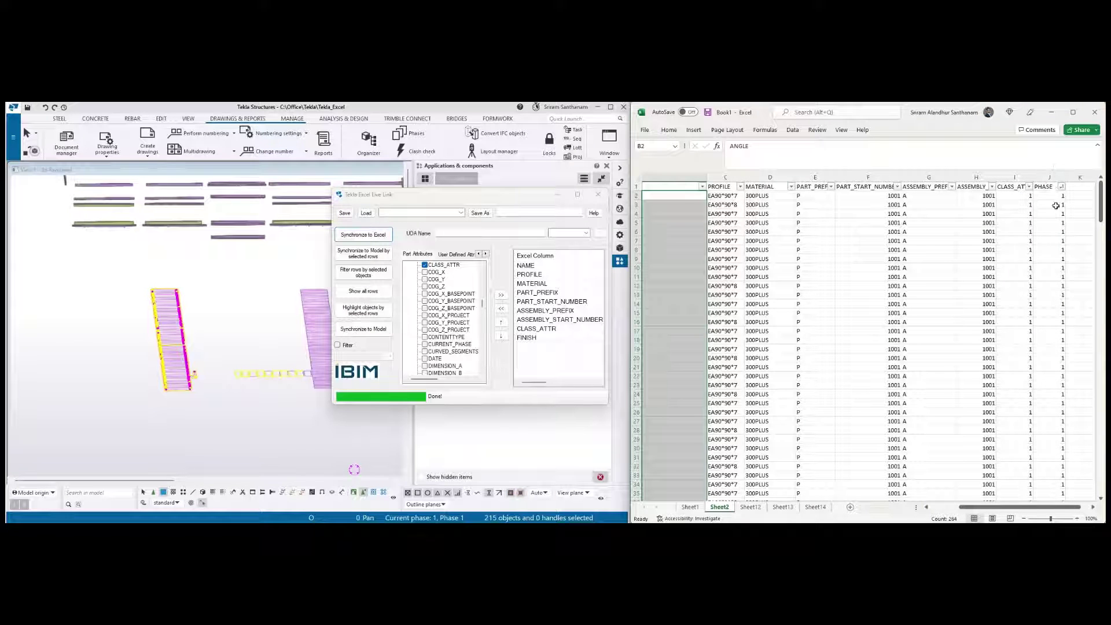
Remove FINISH from the export columns and add the PHASE attribute
{"action": "left_click", "coordinate": [544, 341]}
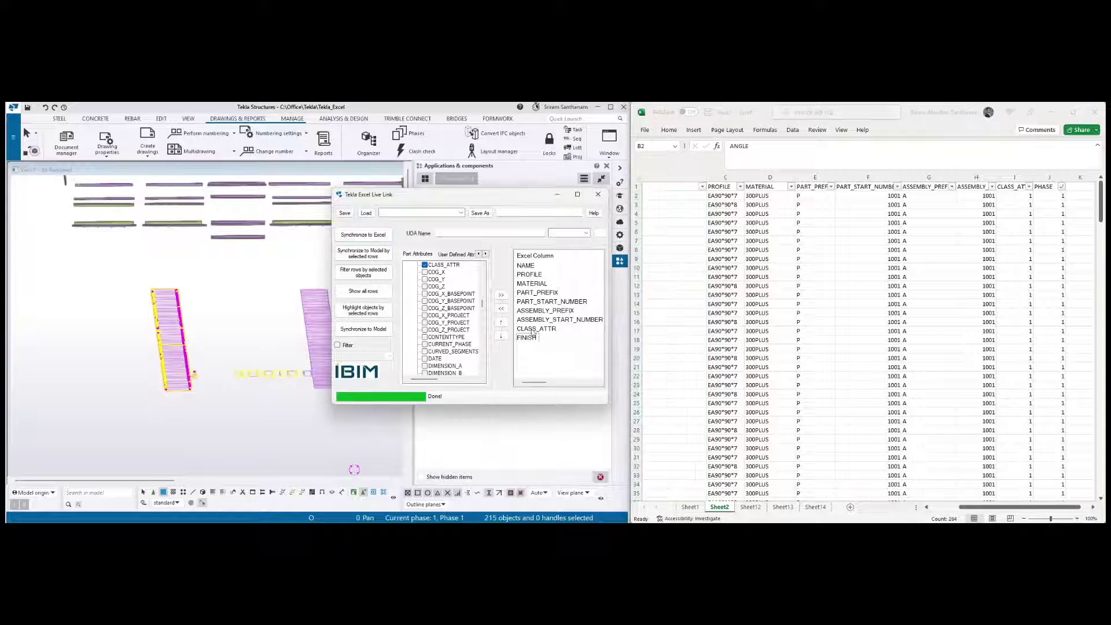
{"action": "left_click", "coordinate": [501, 312]}
{"action": "left_click", "coordinate": [443, 302]}
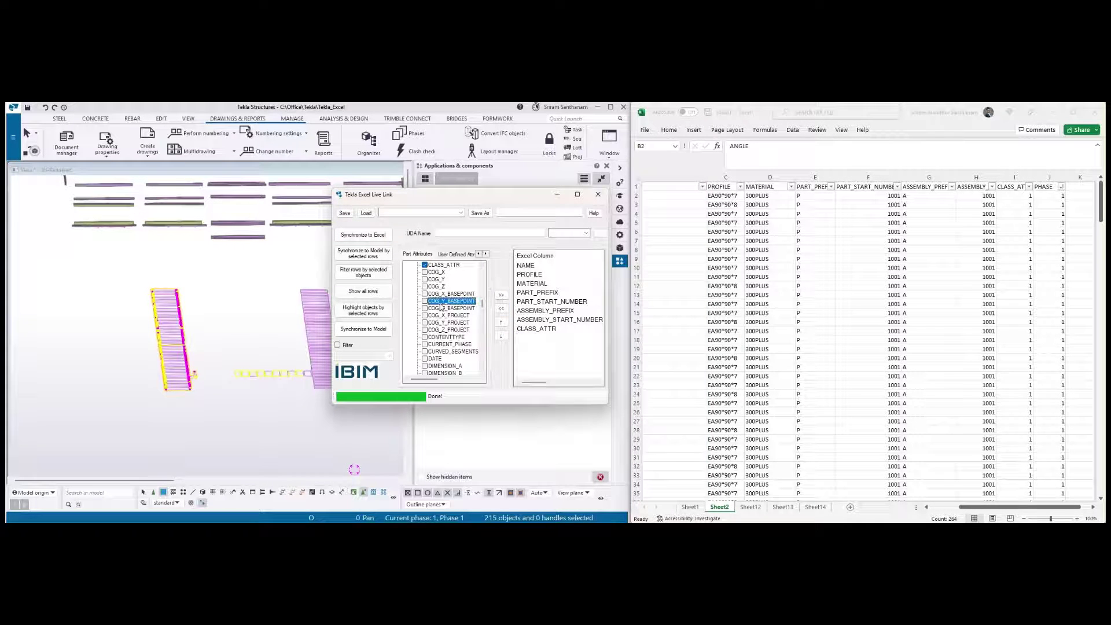
{"action": "type", "text": "phase"}
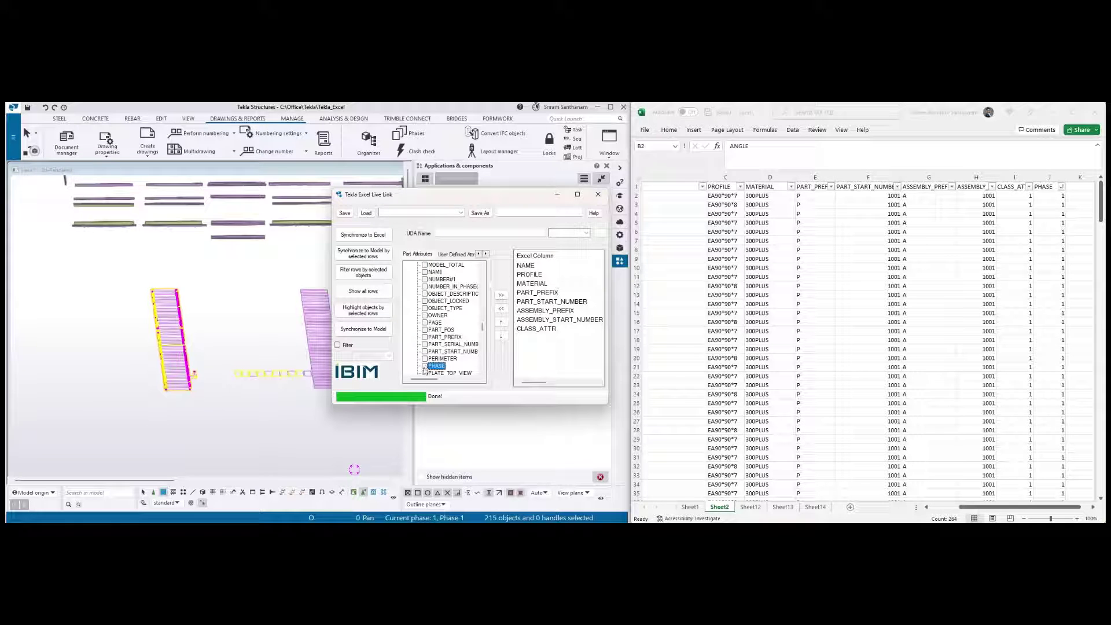
{"action": "left_click", "coordinate": [425, 366]}
{"action": "left_click", "coordinate": [501, 294]}
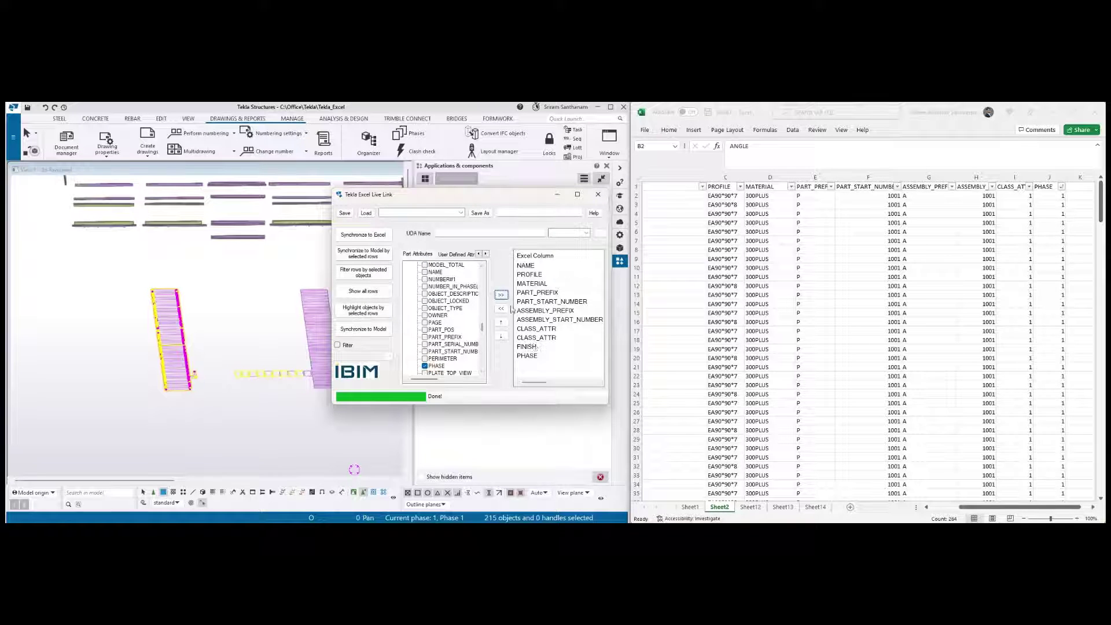
Remove the duplicate FINISH and CLASS_ATTR export columns
{"action": "left_click", "coordinate": [527, 347]}
{"action": "left_click", "coordinate": [501, 308]}
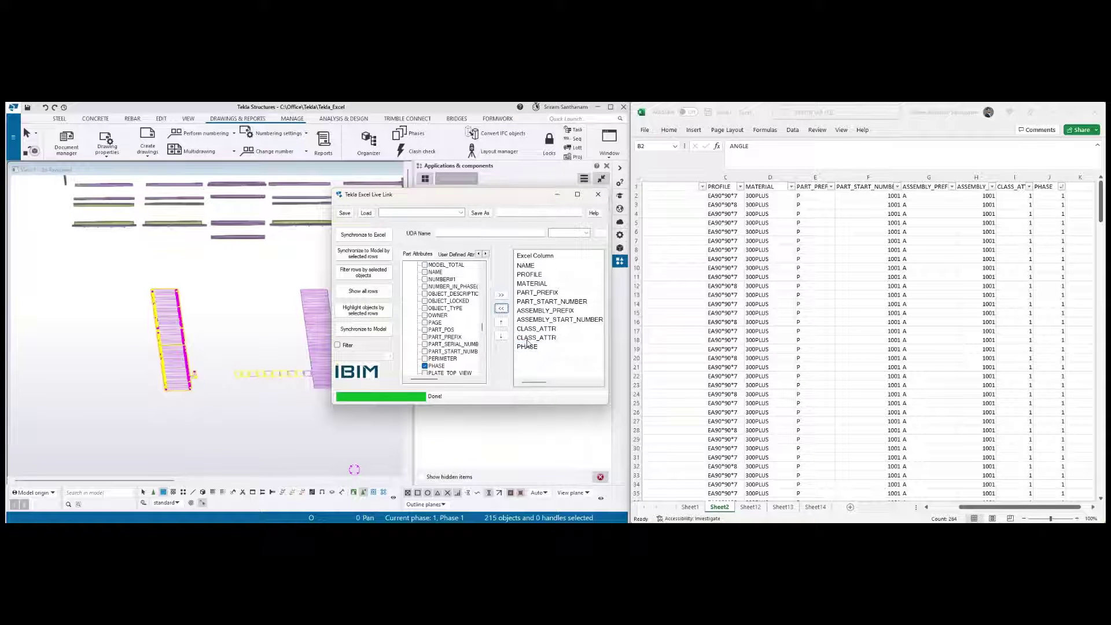
{"action": "left_click", "coordinate": [501, 308]}
Select PROFILE cells C2:C265 with Ctrl+Shift+Down, then scroll back to the top
{"action": "left_click", "coordinate": [997, 510]}
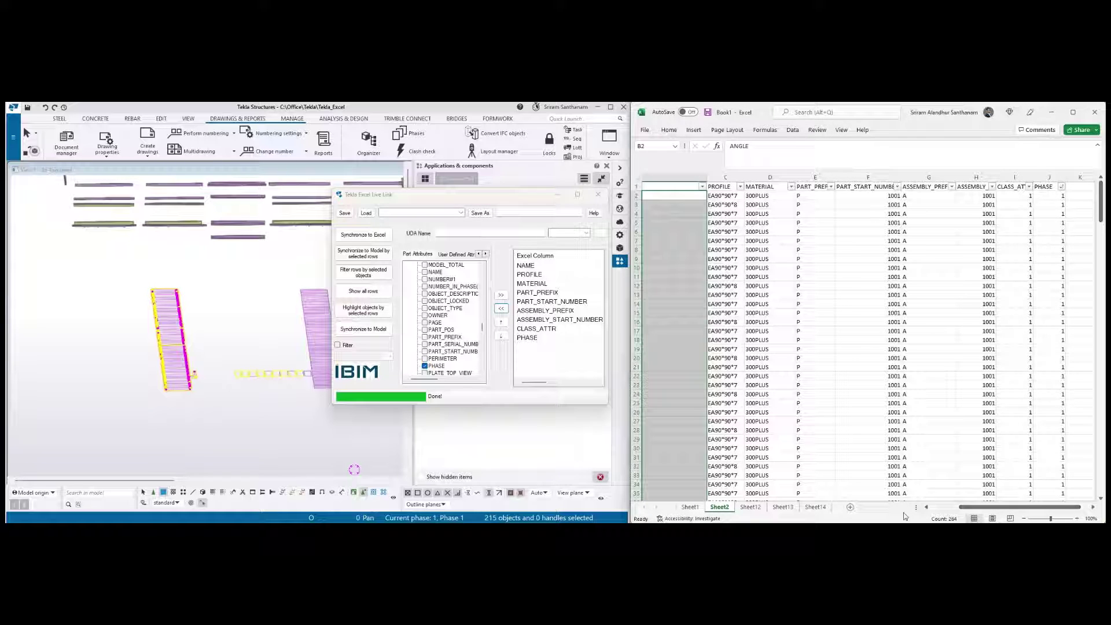
{"action": "left_click_drag", "start_coordinate": [996, 511], "coordinate": [876, 509]}
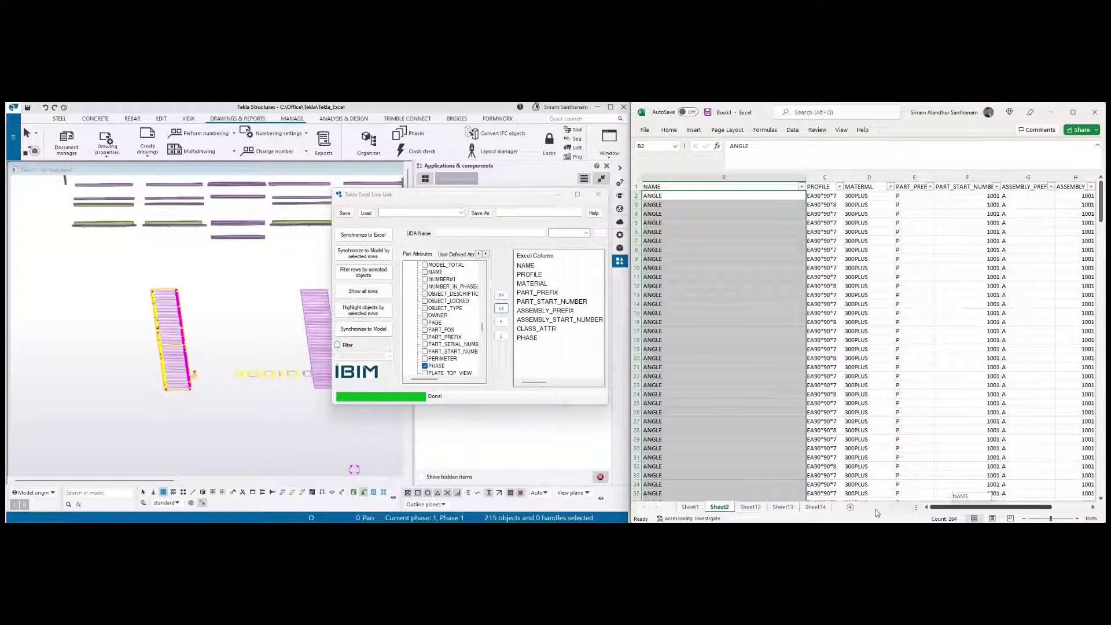
{"action": "left_click", "coordinate": [831, 197]}
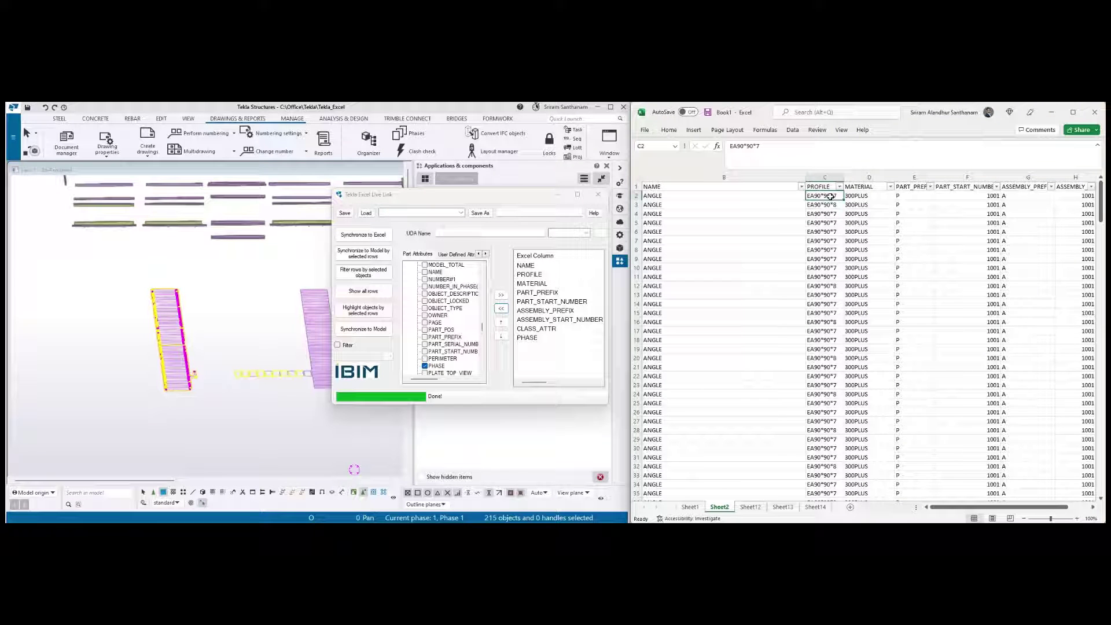
{"action": "key", "text": "ctrl+shift+Down"}
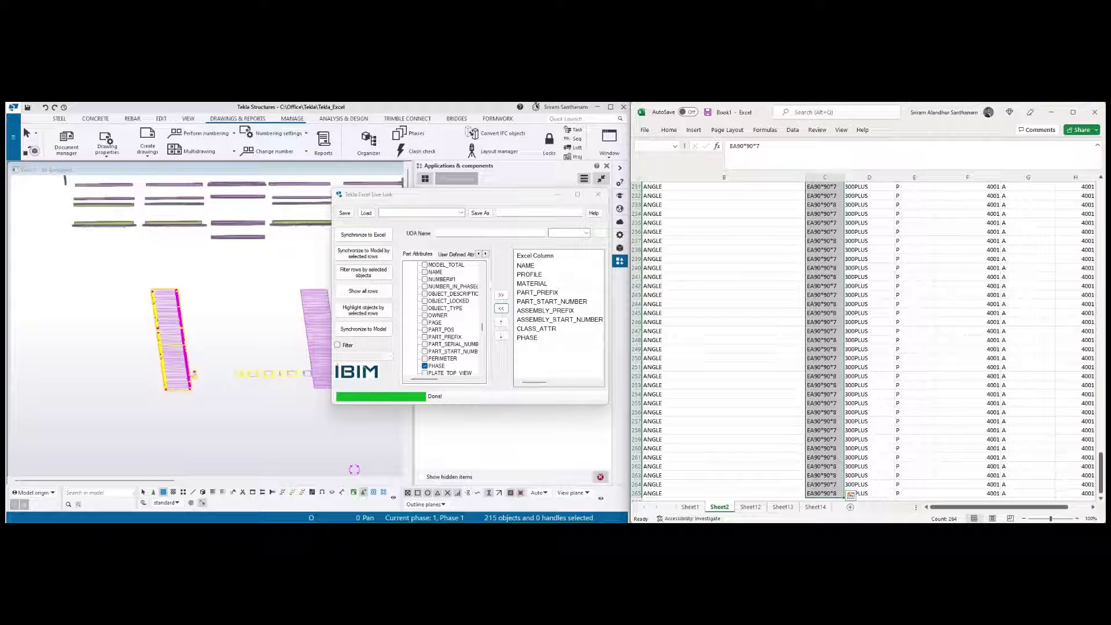
{"action": "left_click_drag", "start_coordinate": [1102, 472], "coordinate": [1095, 194]}
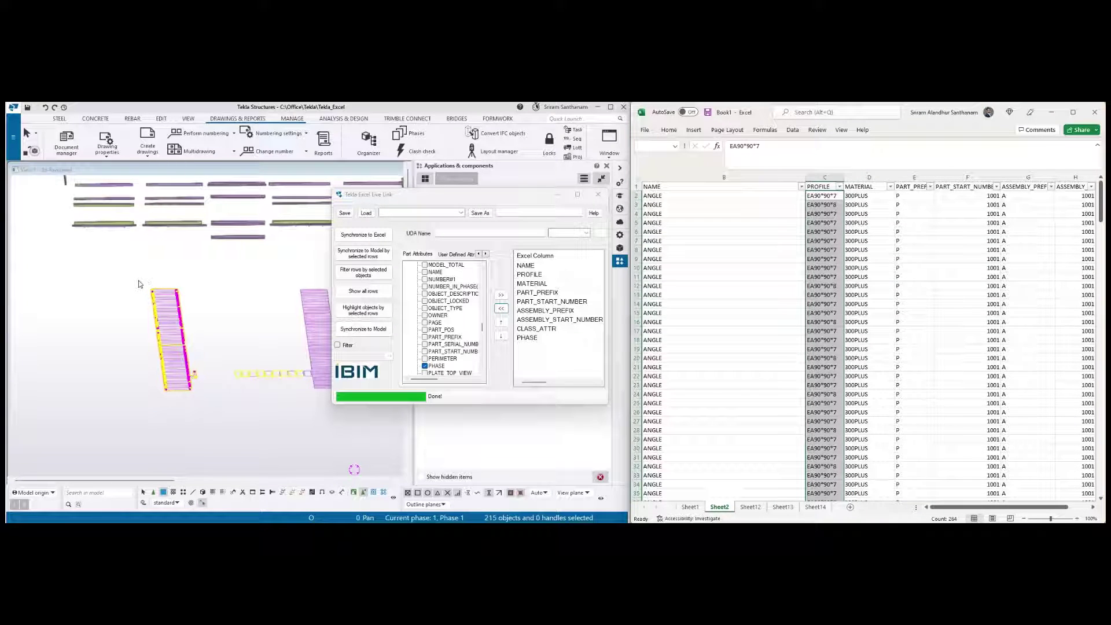
{"action": "scroll", "coordinate": [174, 370], "scroll_direction": "up", "scroll_amount": 5}
{"action": "scroll", "coordinate": [198, 412], "scroll_direction": "down", "scroll_amount": 2}
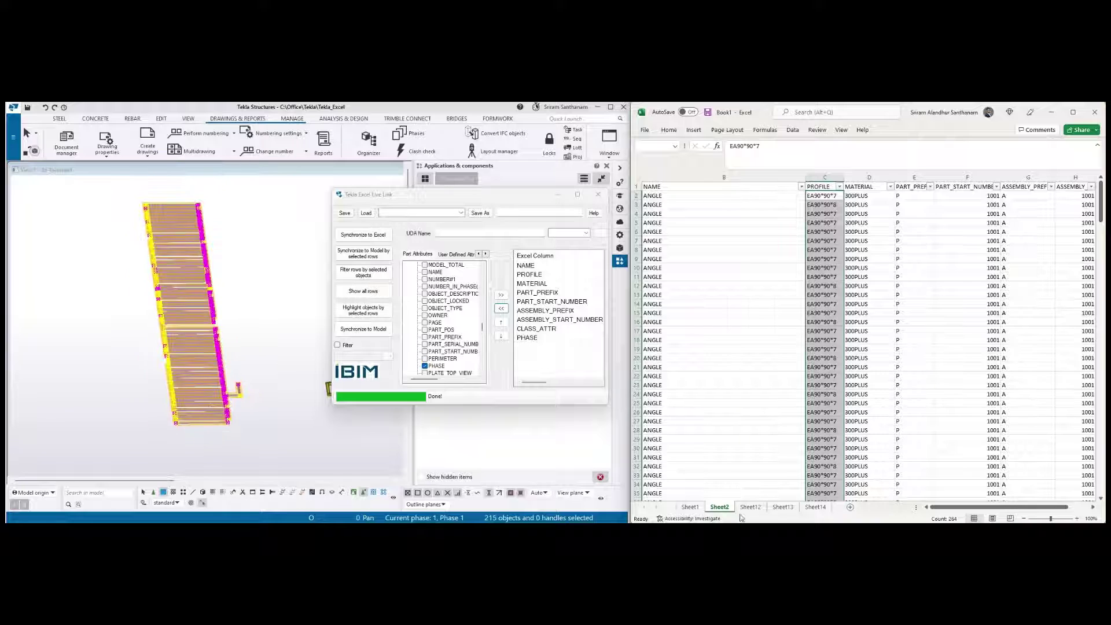
Synchronize the 264 selected rows to the model and deselect to reveal the phase colours
{"action": "left_click", "coordinate": [364, 257]}
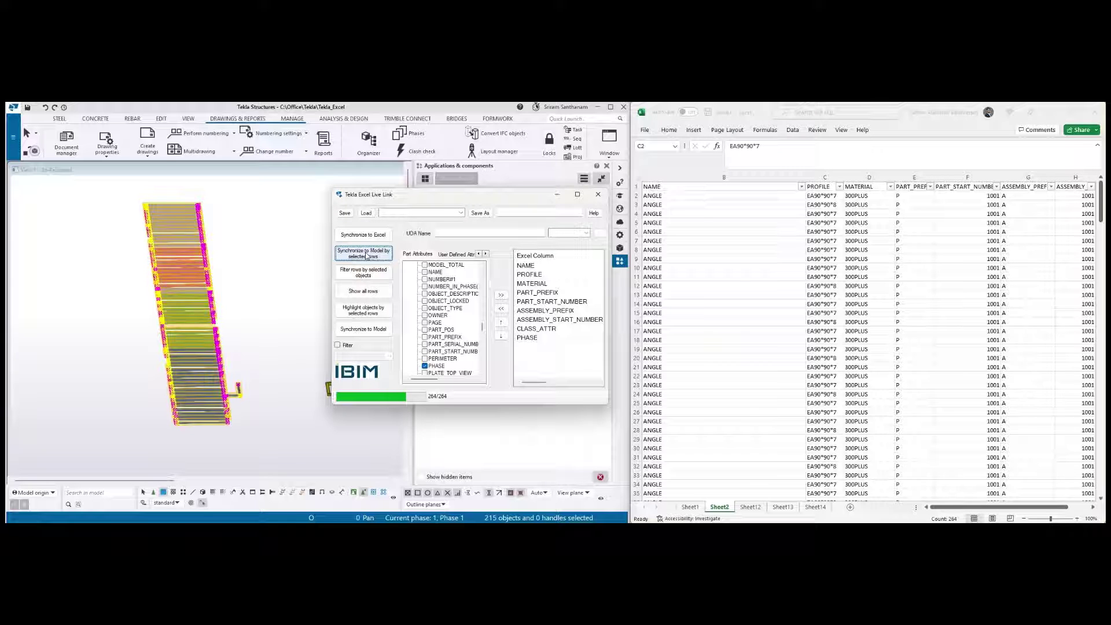
{"action": "left_click", "coordinate": [270, 326]}
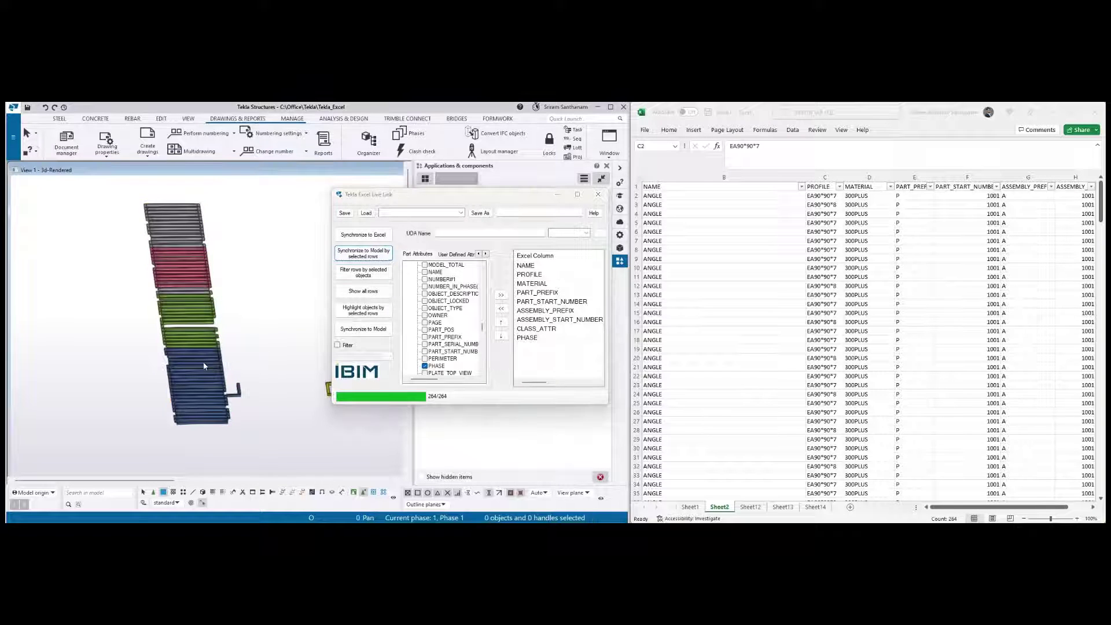
{"action": "scroll", "coordinate": [172, 231], "scroll_direction": "up", "scroll_amount": 2}
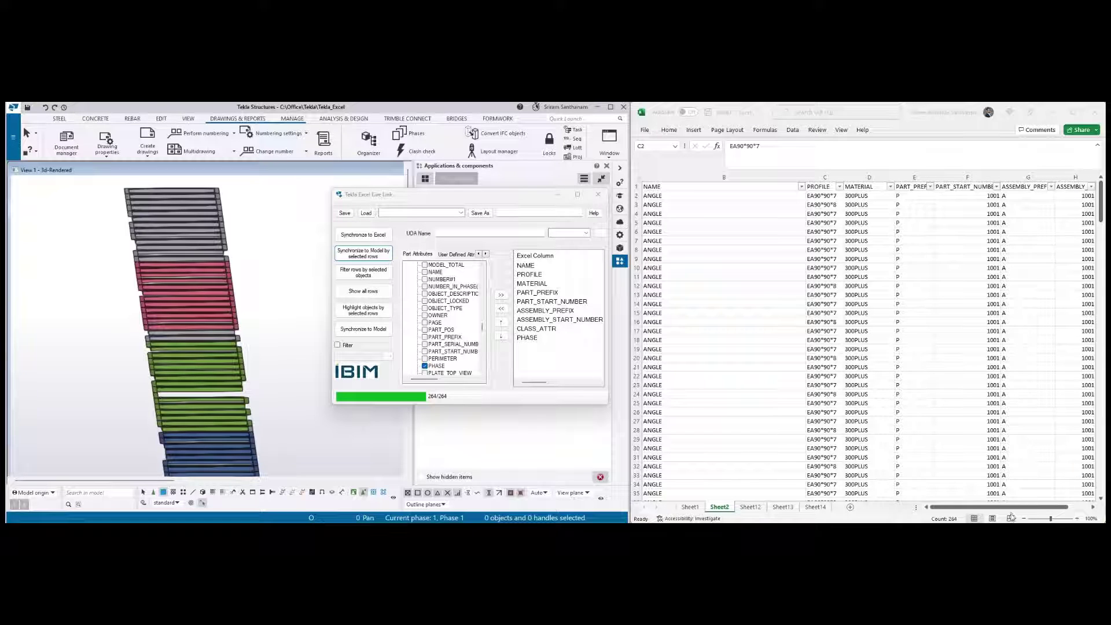
Review the spreadsheet and coloured model, then close the Tekla Excel Live Link window
{"action": "left_click", "coordinate": [1092, 507]}
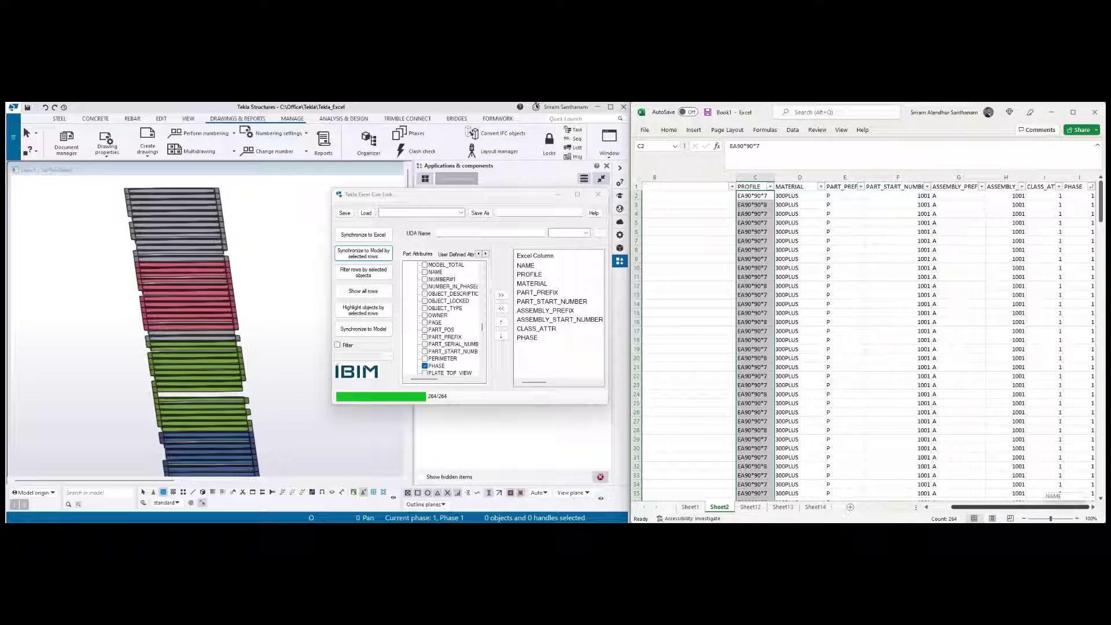
{"action": "scroll", "coordinate": [270, 269], "scroll_direction": "up", "scroll_amount": 2}
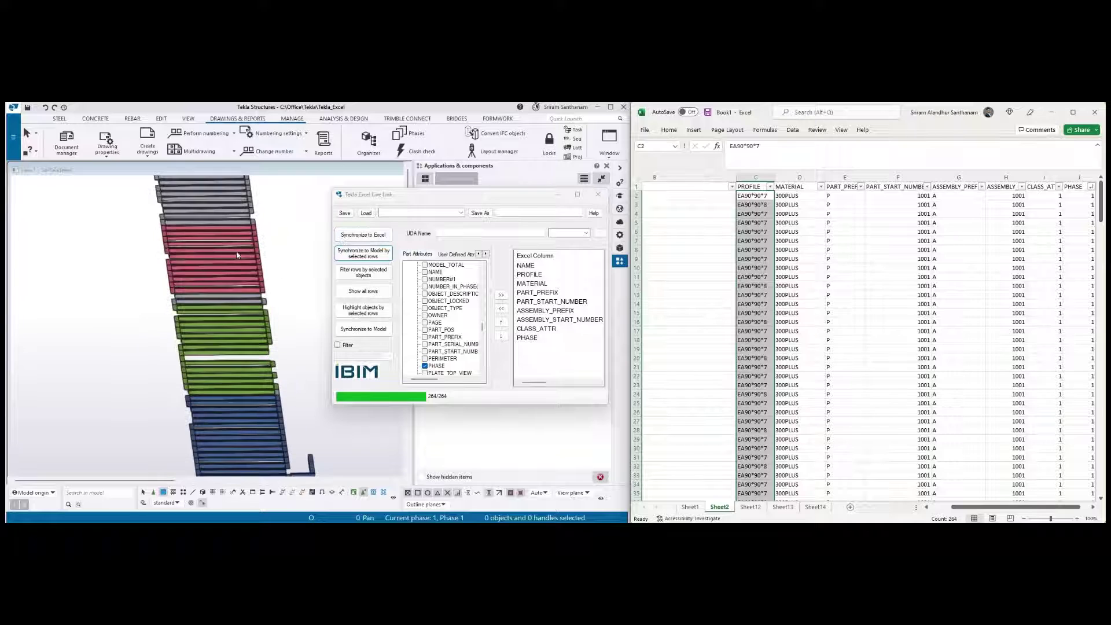
{"action": "scroll", "coordinate": [223, 290], "scroll_direction": "up", "scroll_amount": 3}
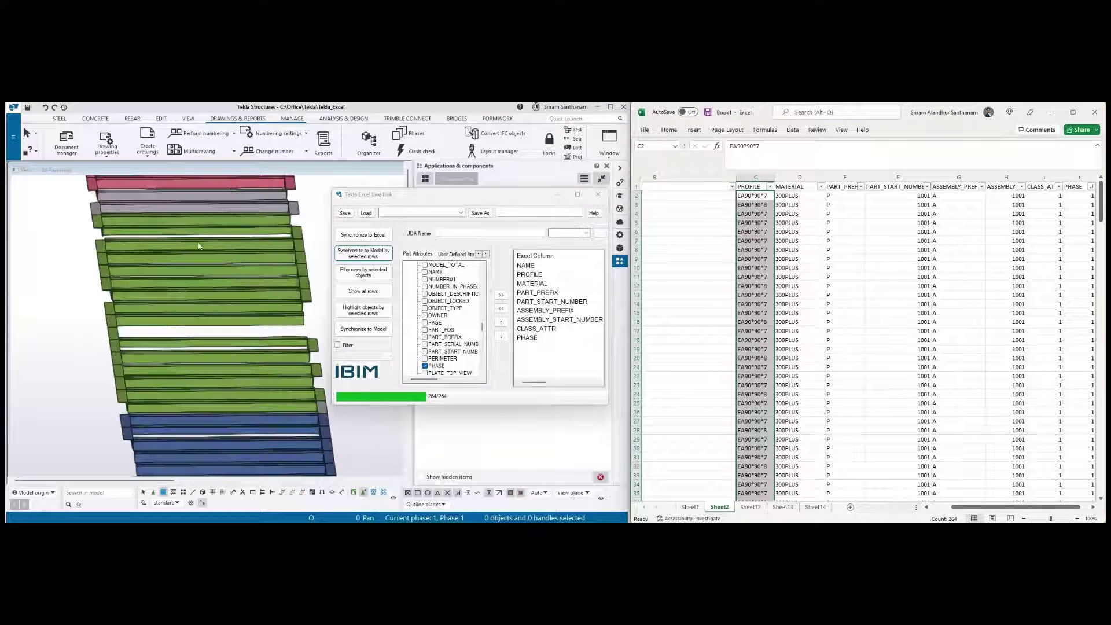
{"action": "scroll", "coordinate": [223, 301], "scroll_direction": "down", "scroll_amount": 2}
{"action": "scroll", "coordinate": [233, 373], "scroll_direction": "up", "scroll_amount": 2}
{"action": "scroll", "coordinate": [232, 373], "scroll_direction": "down", "scroll_amount": 1}
{"action": "scroll", "coordinate": [231, 373], "scroll_direction": "up", "scroll_amount": 3}
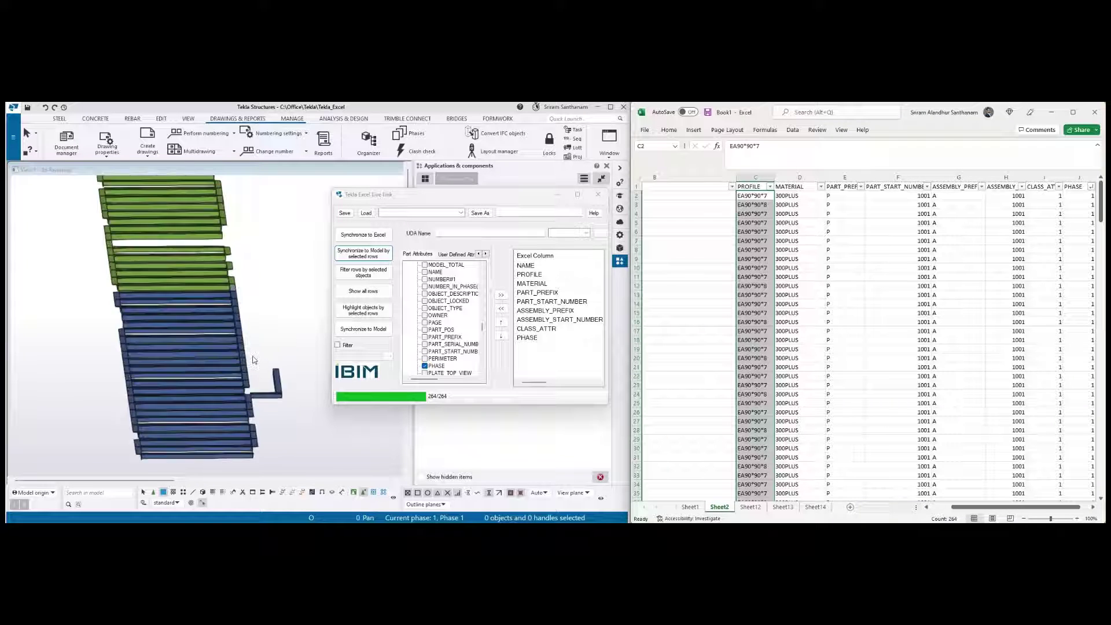
{"action": "left_click", "coordinate": [599, 195]}
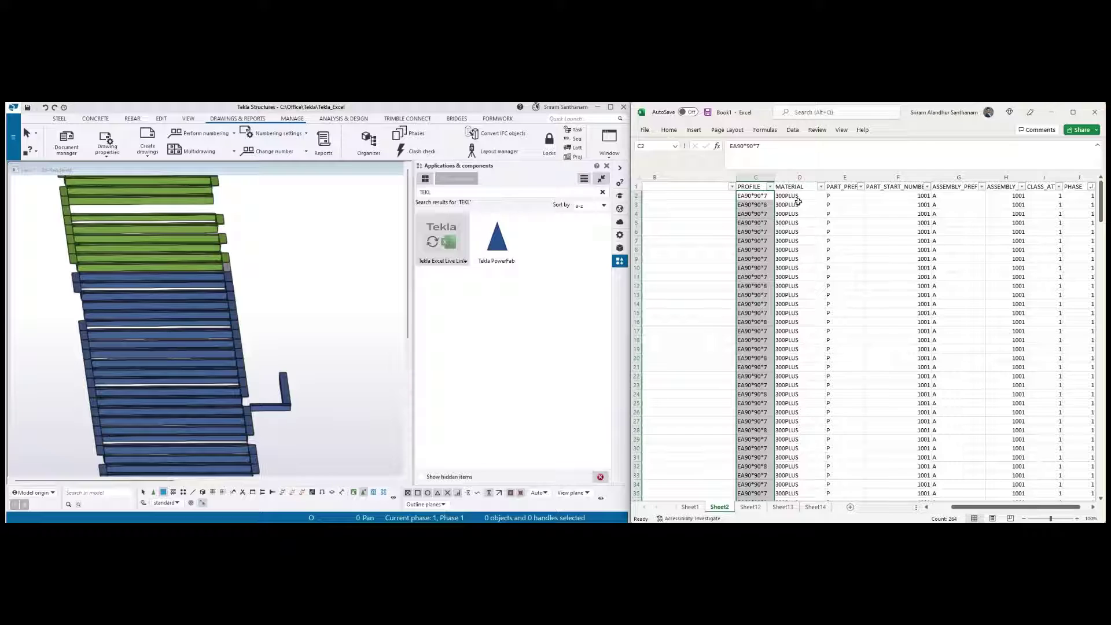
Show Sheet1 and widen column B to display the full EA-Equal Angles part names
{"action": "left_click", "coordinate": [691, 507]}
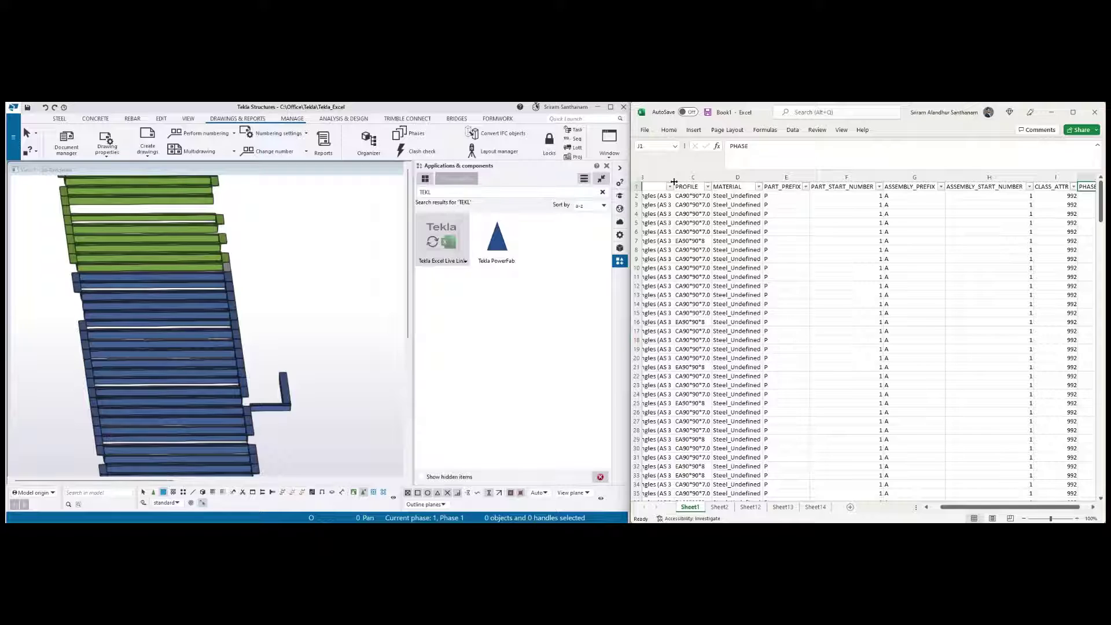
{"action": "left_click_drag", "start_coordinate": [674, 182], "coordinate": [781, 181]}
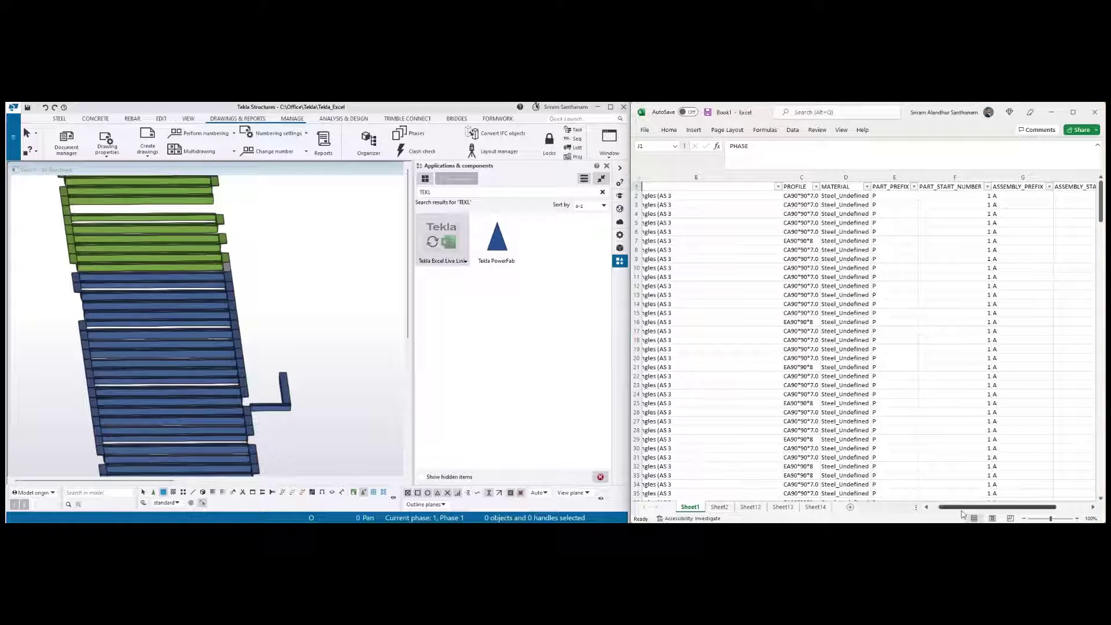
{"action": "left_click_drag", "start_coordinate": [972, 507], "coordinate": [964, 507]}
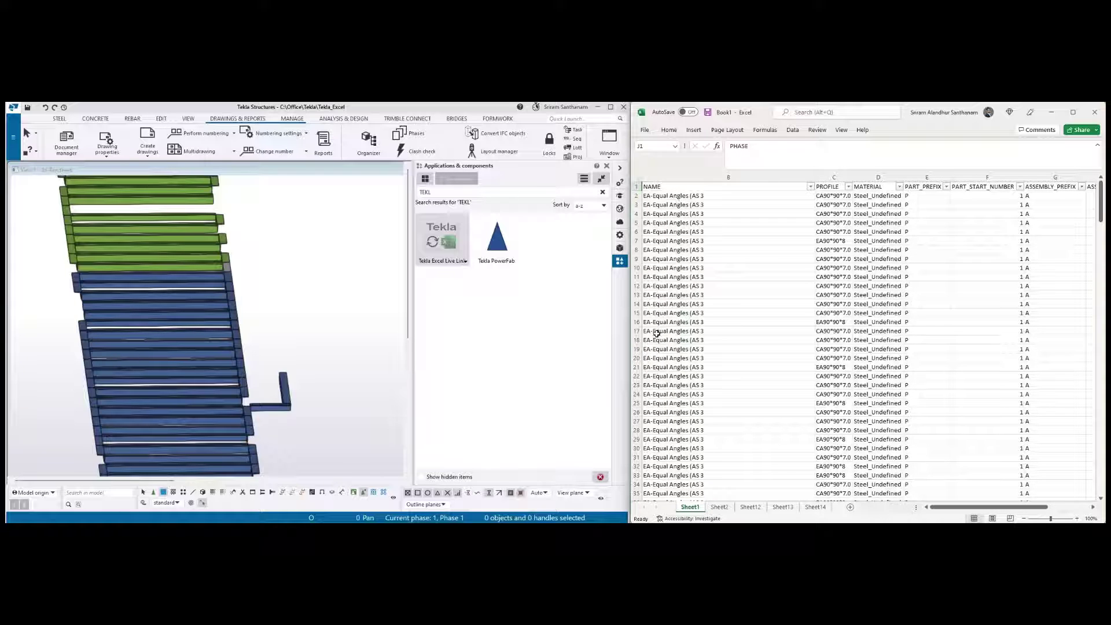
Open an angle beam's properties: CA90*90*7.0 profile, 300PLUS material, numbering 1001
{"action": "double_click", "coordinate": [214, 351]}
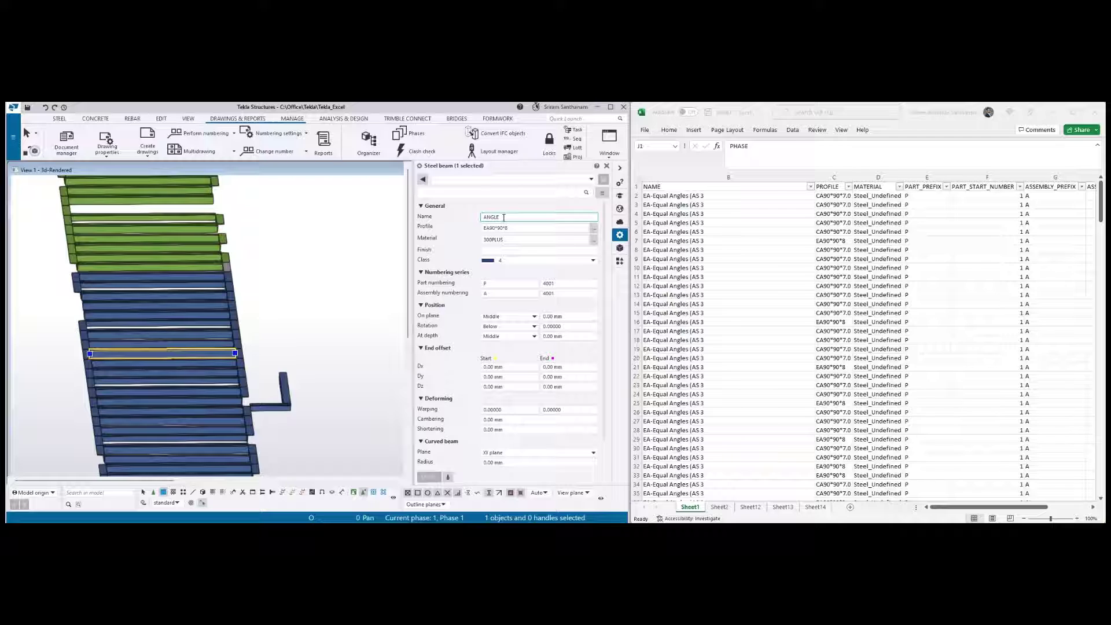
{"action": "scroll", "coordinate": [283, 297], "scroll_direction": "down", "scroll_amount": 4}
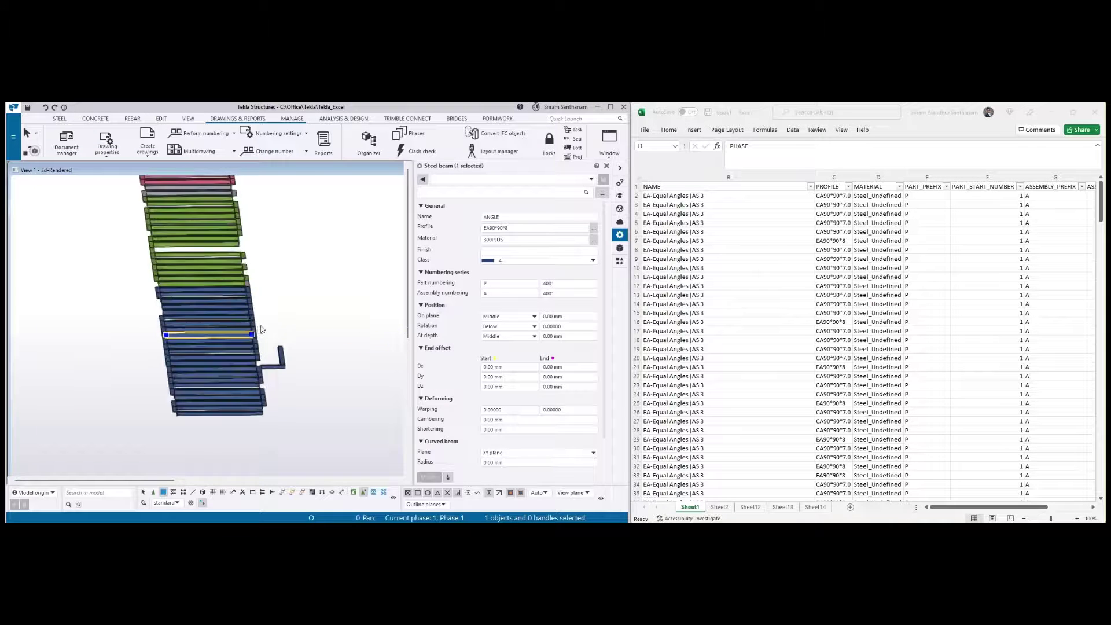
{"action": "scroll", "coordinate": [261, 323], "scroll_direction": "up", "scroll_amount": 5}
{"action": "scroll", "coordinate": [261, 312], "scroll_direction": "down", "scroll_amount": 3}
{"action": "scroll", "coordinate": [262, 273], "scroll_direction": "up", "scroll_amount": 4}
Check a green beam, then area-select all 215 beams in the stack
{"action": "left_click", "coordinate": [261, 273]}
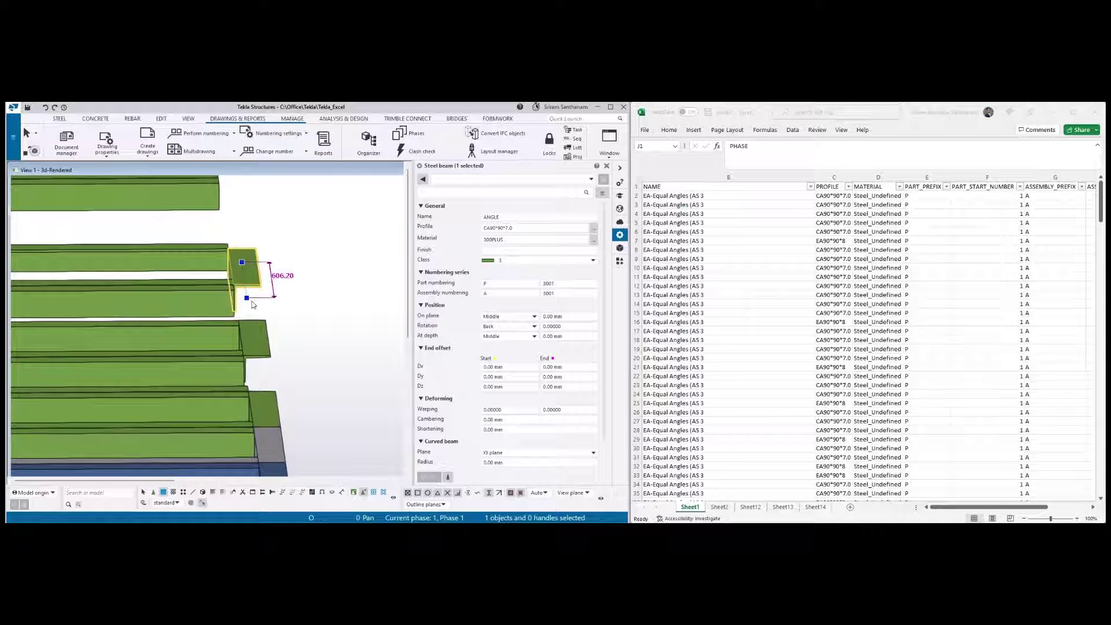
{"action": "scroll", "coordinate": [261, 273], "scroll_direction": "up", "scroll_amount": 2}
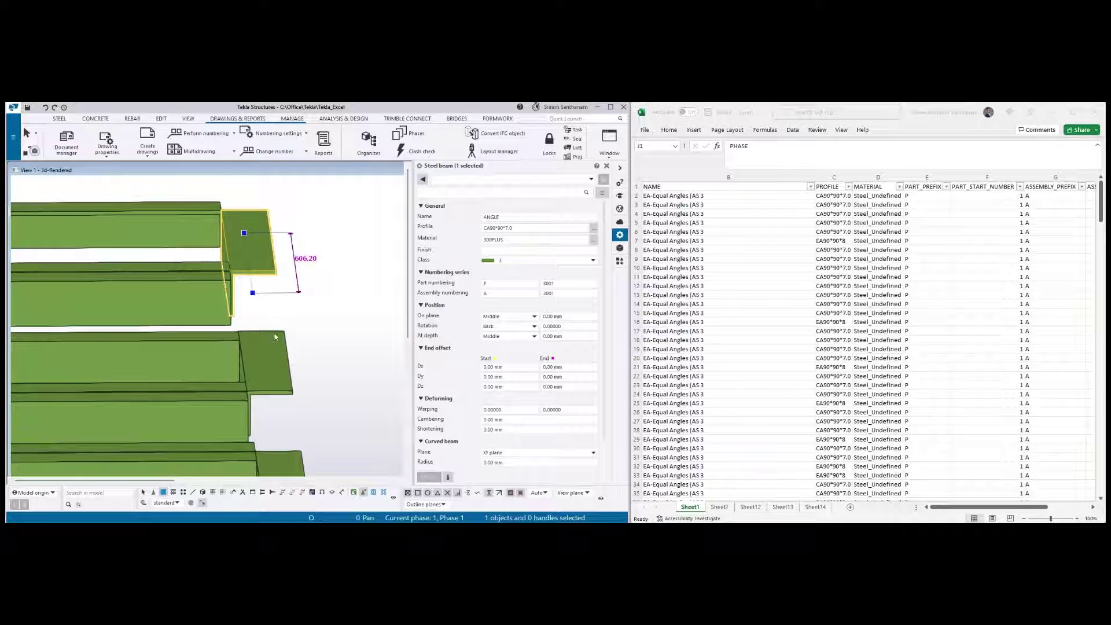
{"action": "scroll", "coordinate": [274, 337], "scroll_direction": "down", "scroll_amount": 10}
{"action": "left_click_drag", "start_coordinate": [239, 246], "coordinate": [345, 427]}
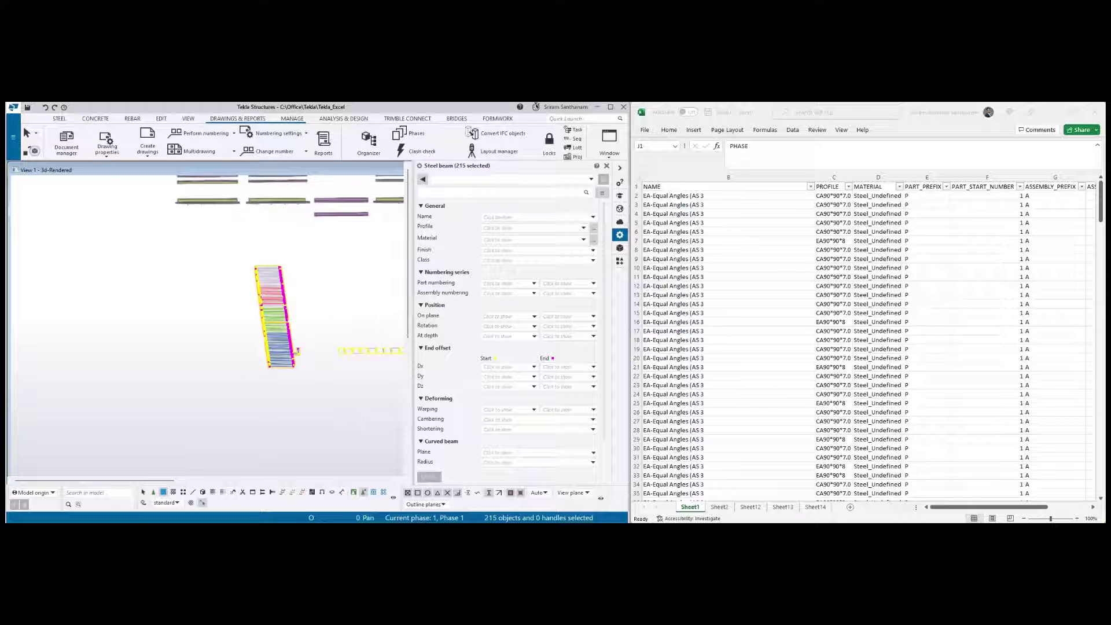
Reposition a single selected angle member with the Member Position tool
{"action": "scroll", "coordinate": [277, 350], "scroll_direction": "up", "scroll_amount": 5}
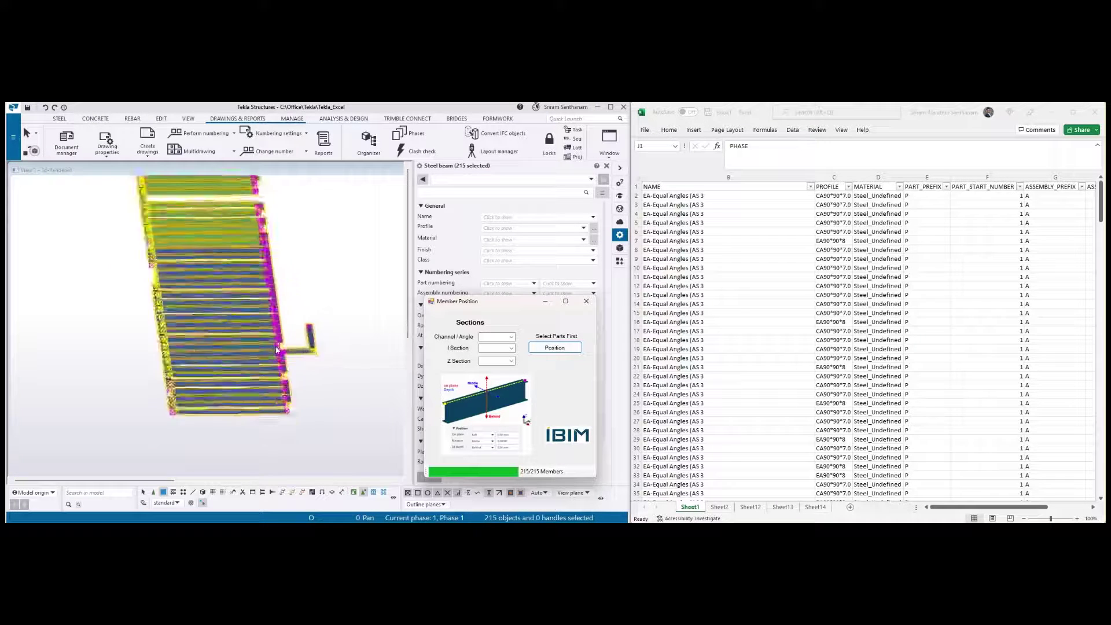
{"action": "scroll", "coordinate": [278, 349], "scroll_direction": "up", "scroll_amount": 8}
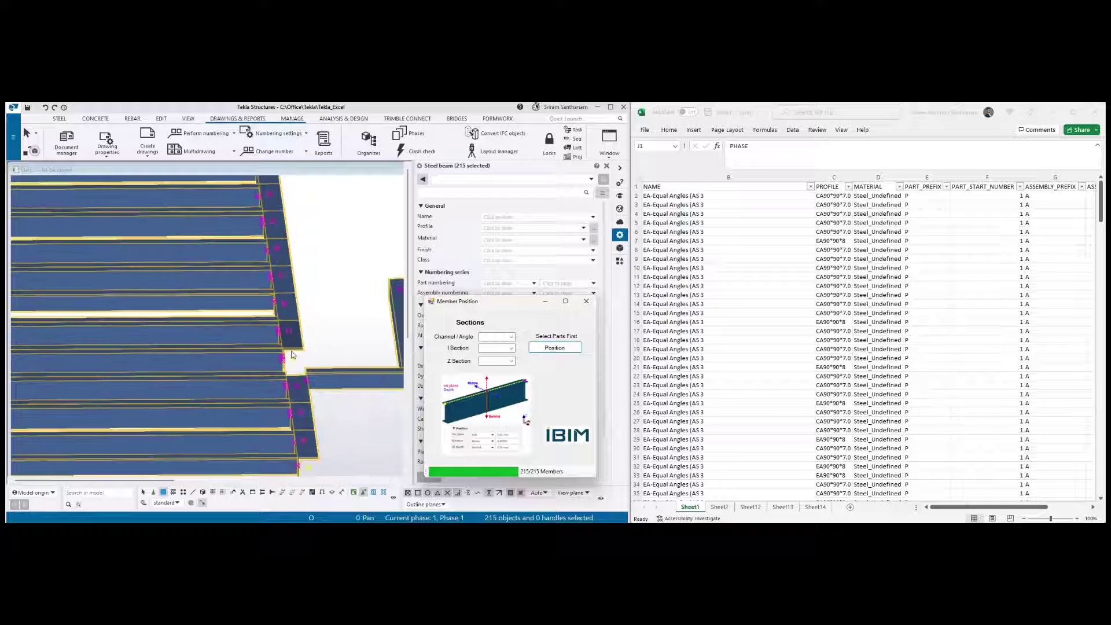
{"action": "left_click", "coordinate": [292, 354]}
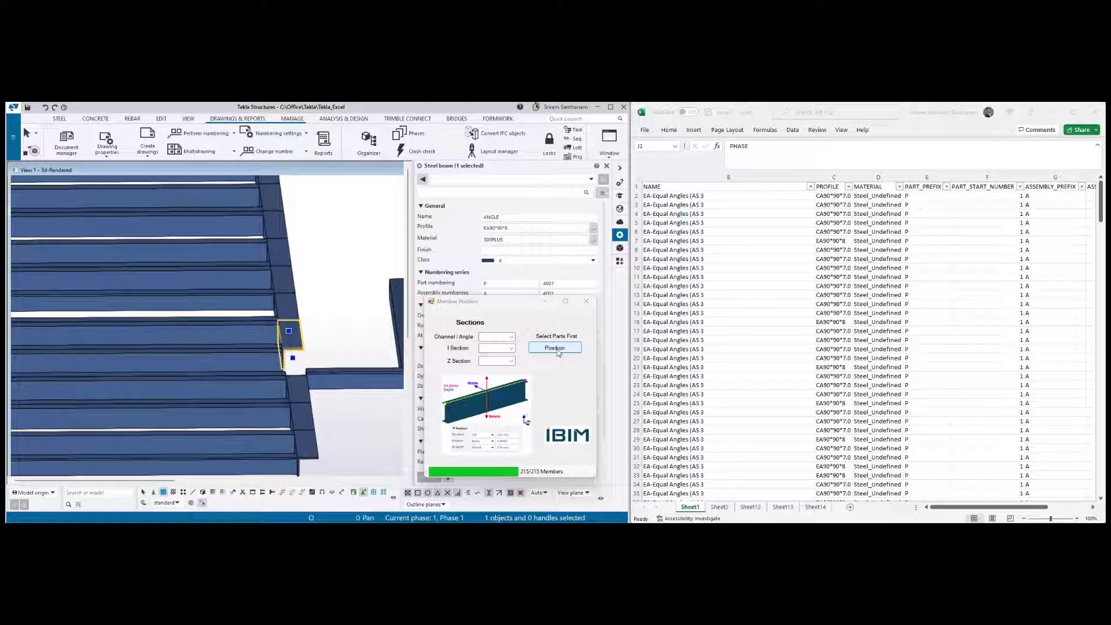
{"action": "left_click", "coordinate": [555, 348]}
Apply Member Position to all 215 stacked beams and check one beam's result
{"action": "scroll", "coordinate": [244, 239], "scroll_direction": "down", "scroll_amount": 10}
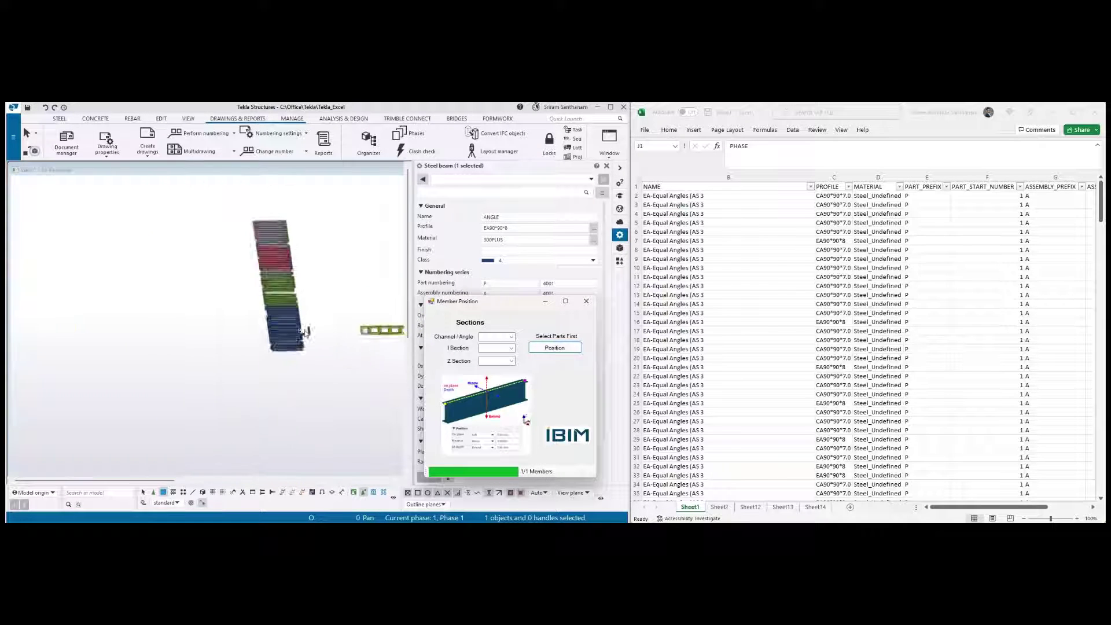
{"action": "left_click_drag", "start_coordinate": [240, 230], "coordinate": [336, 390]}
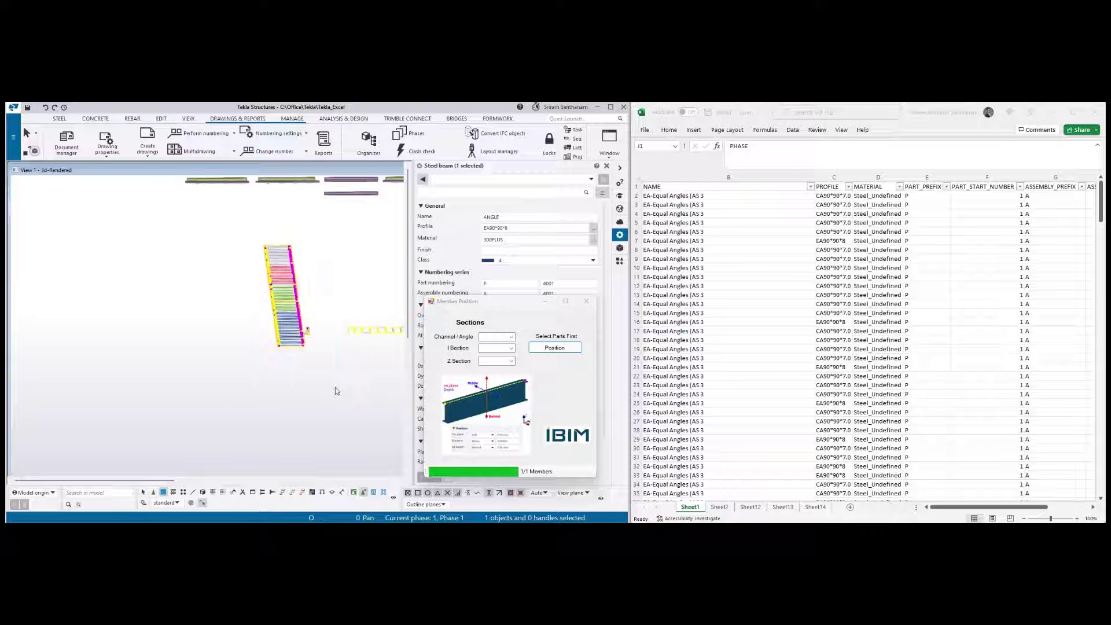
{"action": "left_click", "coordinate": [555, 348]}
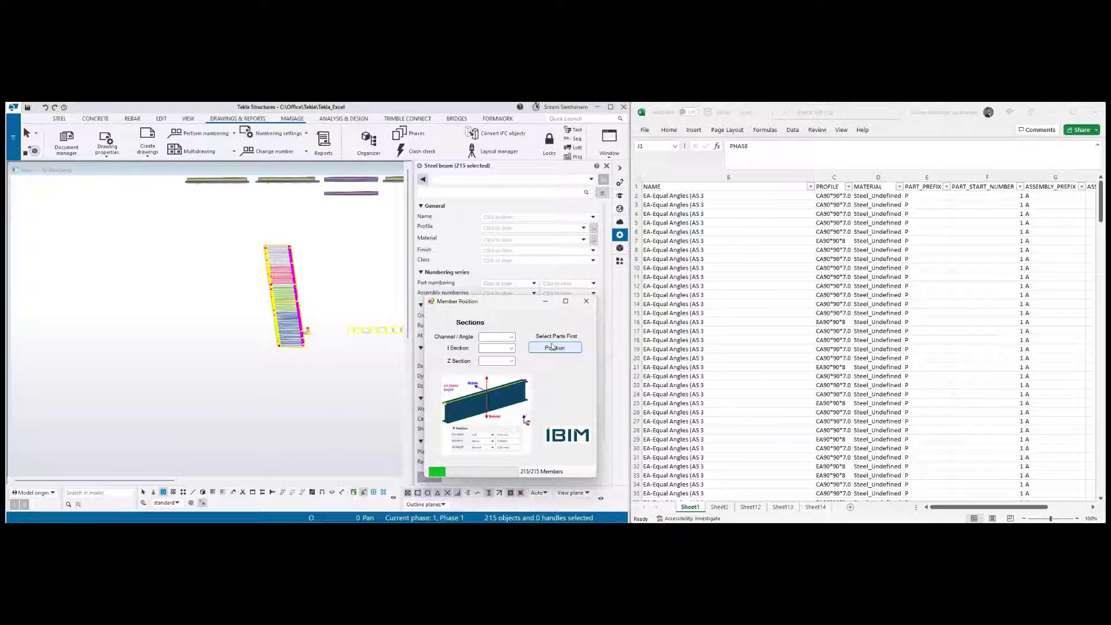
{"action": "left_click", "coordinate": [331, 299]}
{"action": "scroll", "coordinate": [324, 318], "scroll_direction": "up", "scroll_amount": 10}
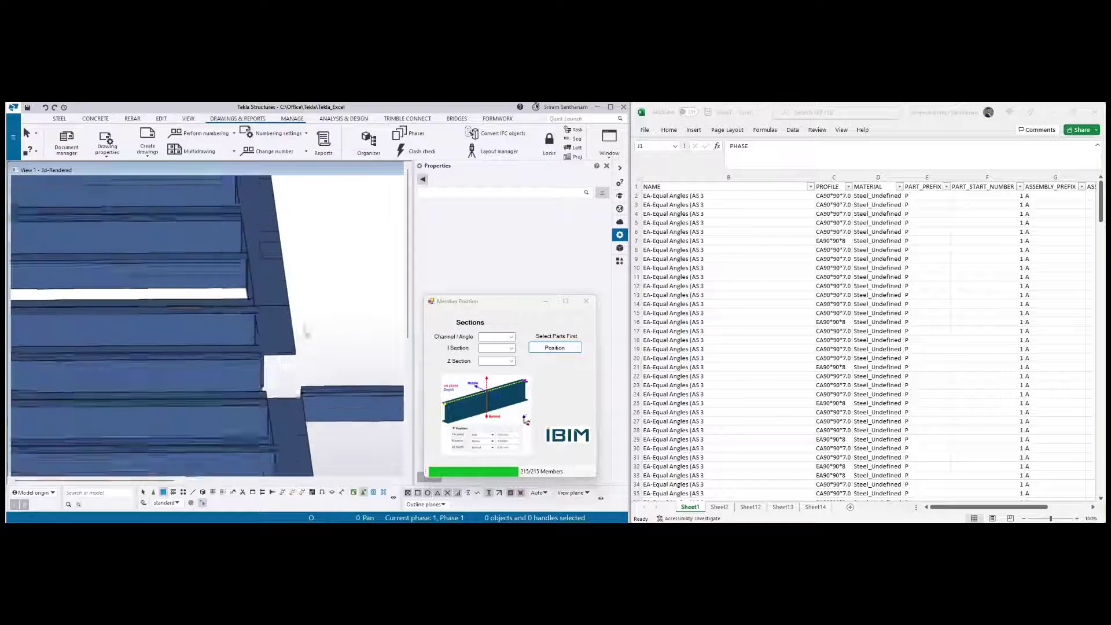
{"action": "left_click", "coordinate": [271, 380]}
{"action": "scroll", "coordinate": [344, 343], "scroll_direction": "down", "scroll_amount": 10}
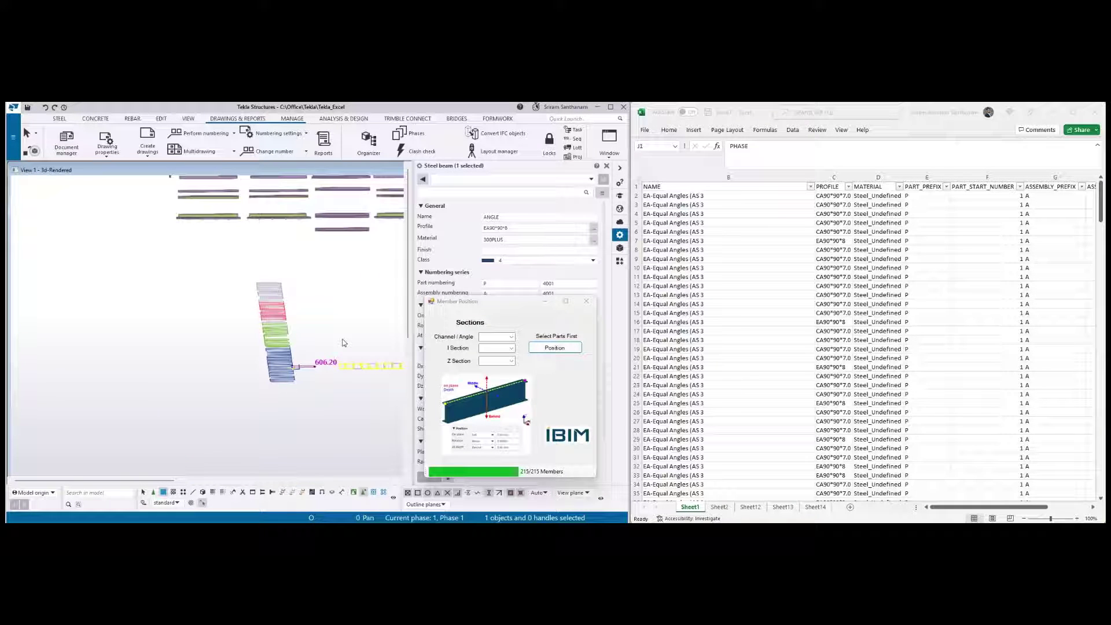